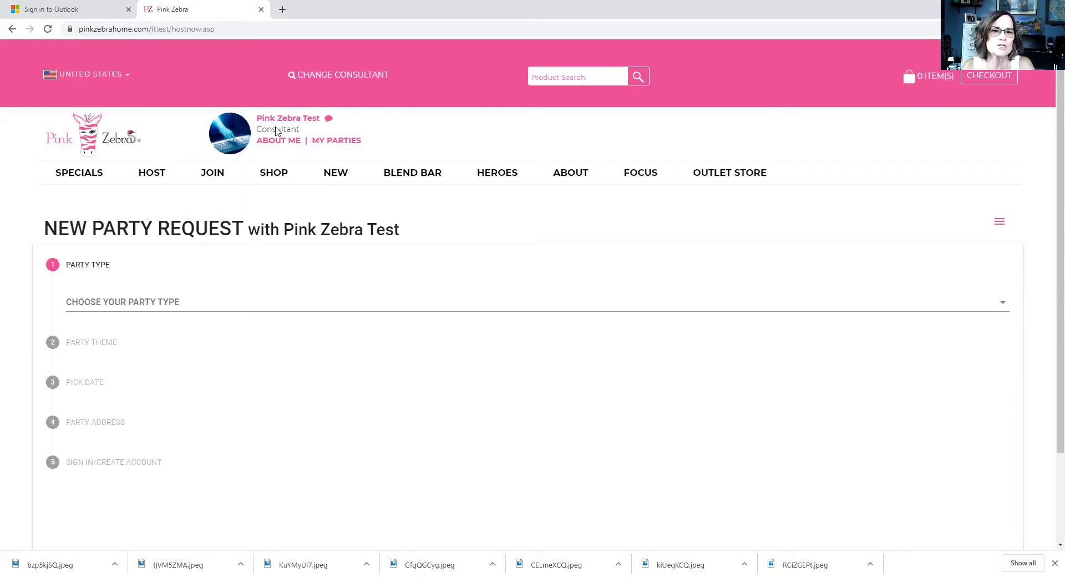
# Step: Set the party type to BlendBash
pyautogui.moveTo(150, 175)
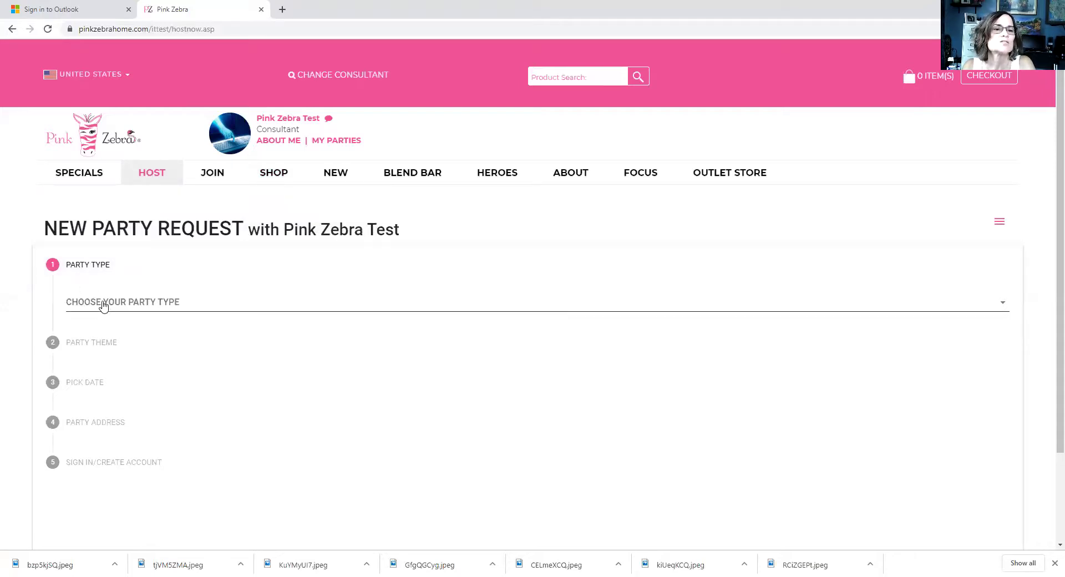
pyautogui.click(103, 305)
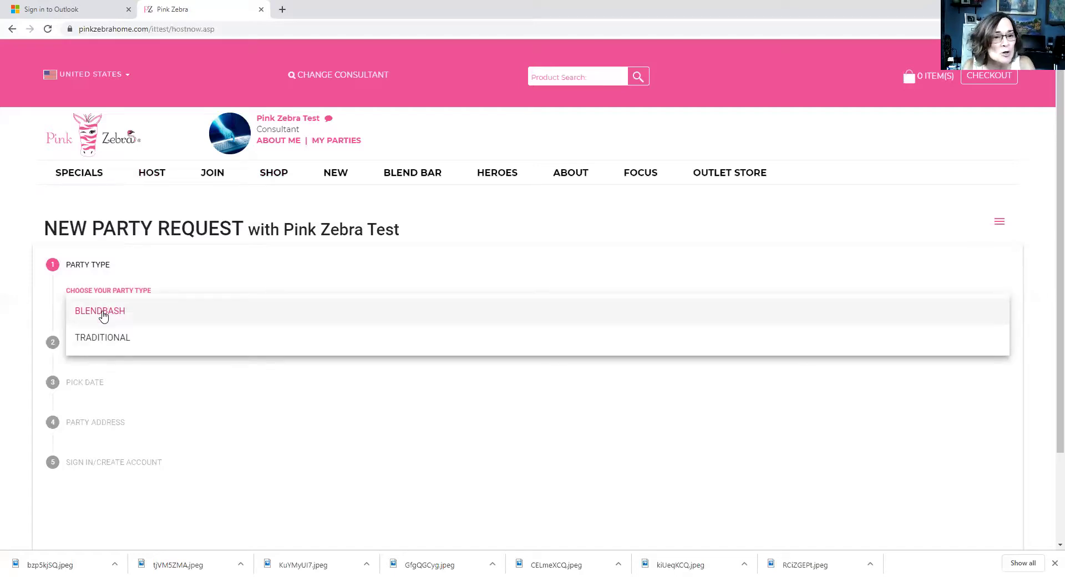
pyautogui.click(103, 312)
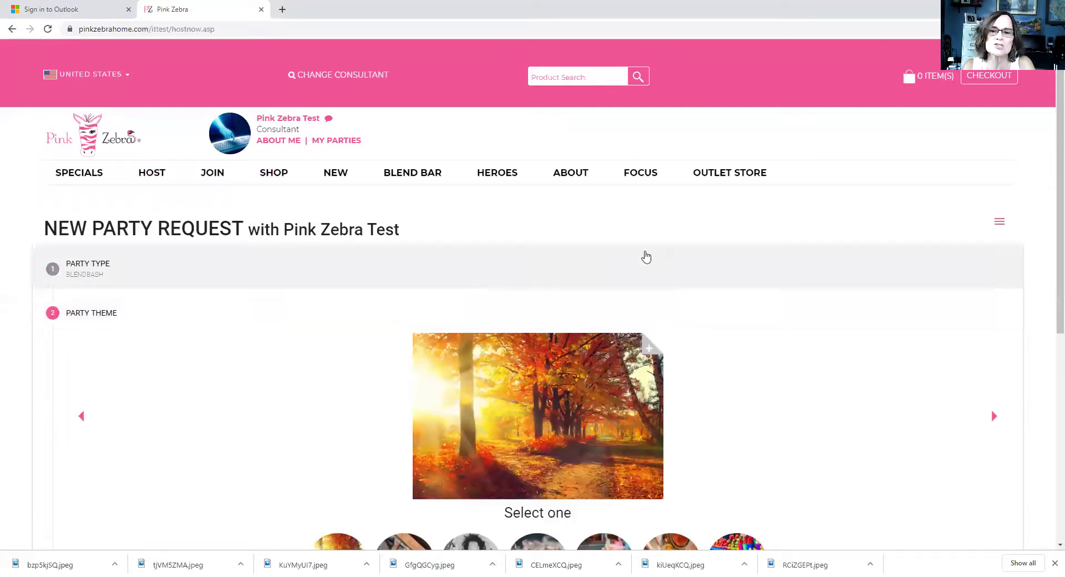
# Step: Preview Ladies Night Out and Let's Celebrate, then settle on the Halloween party theme
pyautogui.scroll(-2, 1050, 248)
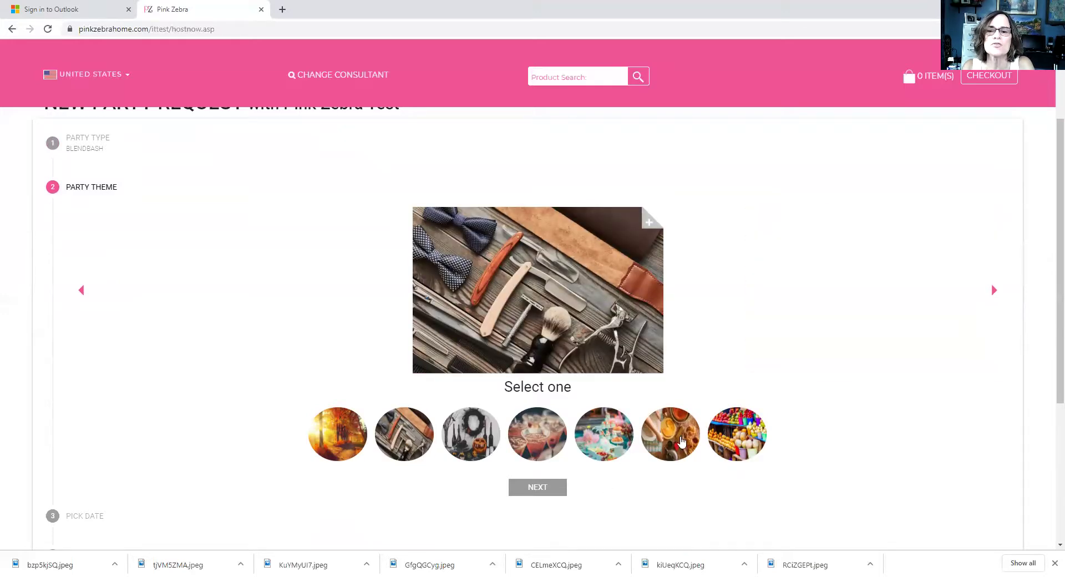
pyautogui.click(479, 437)
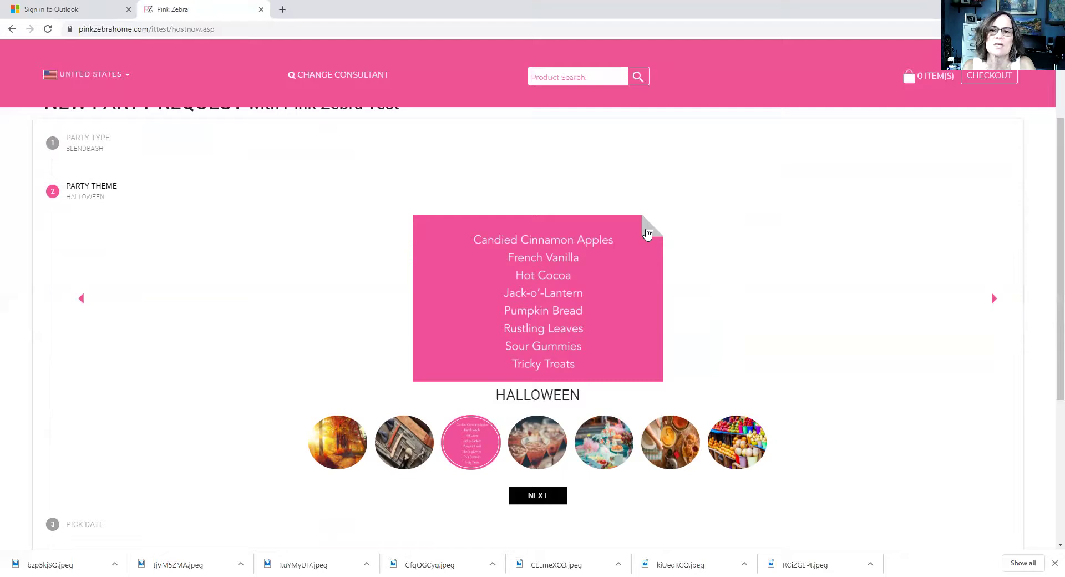
pyautogui.click(647, 233)
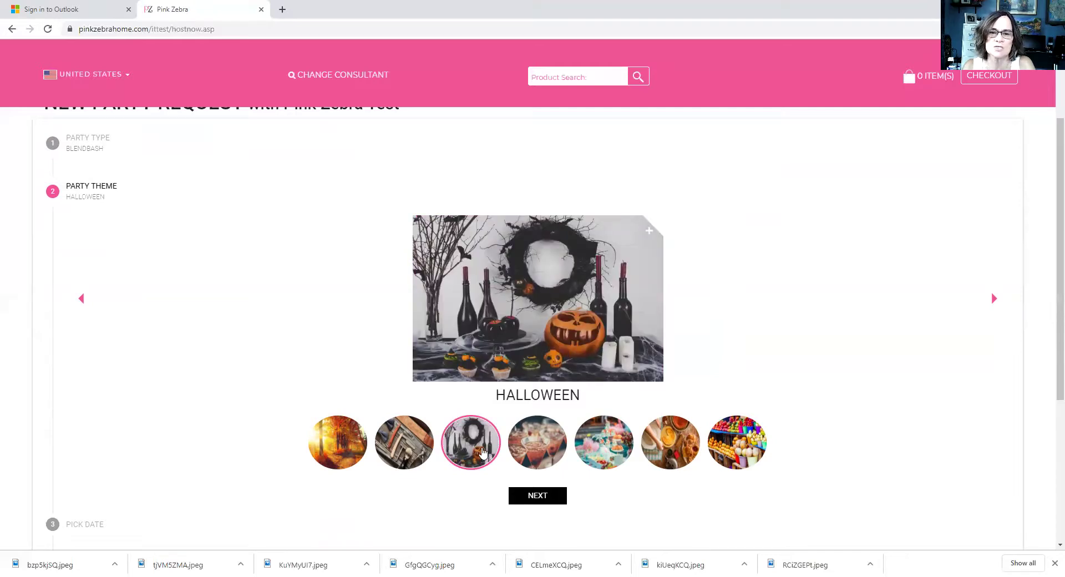
pyautogui.click(553, 445)
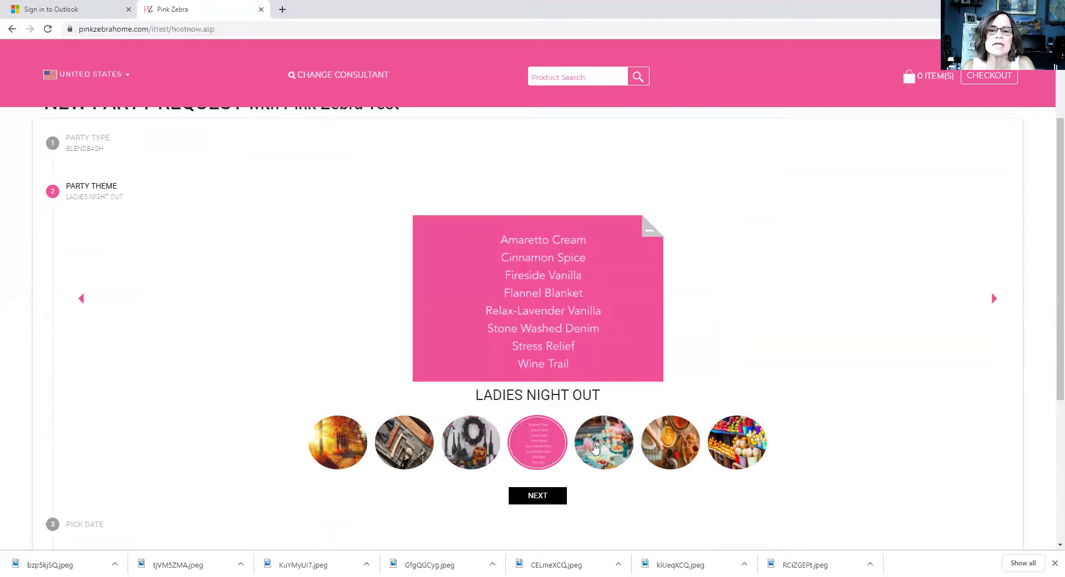
pyautogui.click(593, 446)
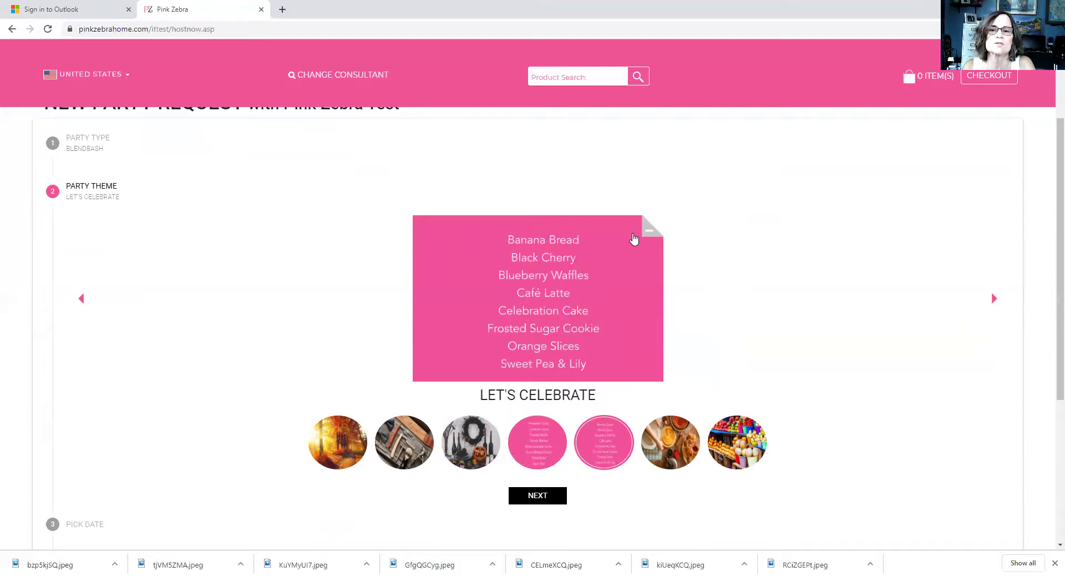
pyautogui.click(649, 230)
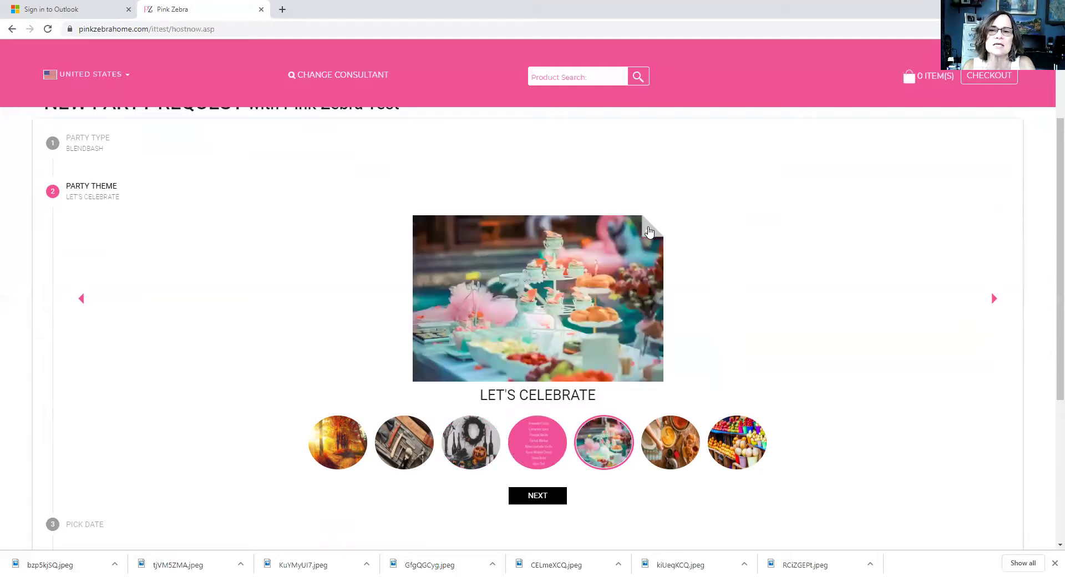
pyautogui.click(649, 230)
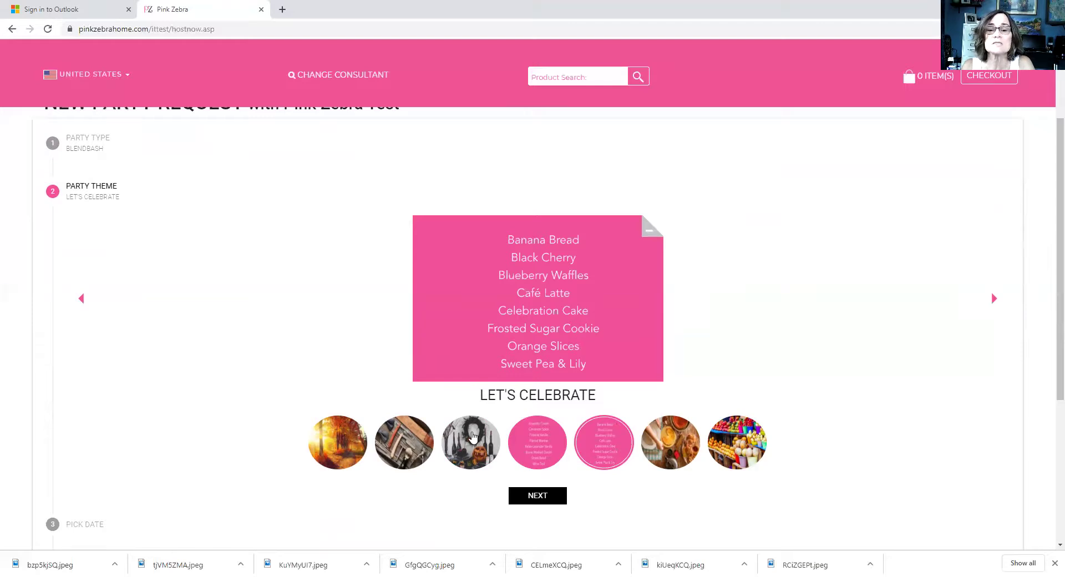
pyautogui.click(472, 436)
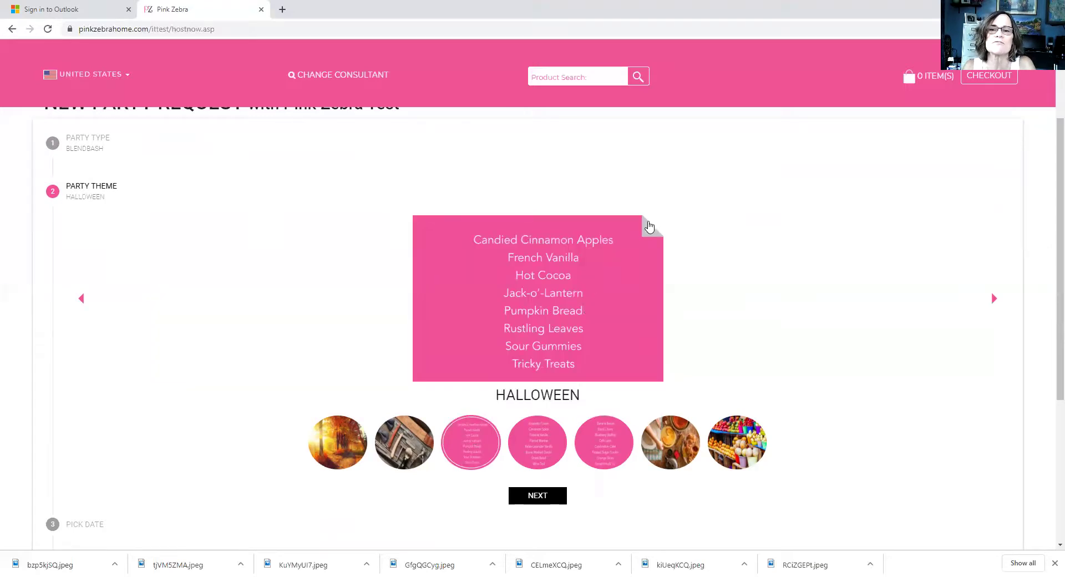
pyautogui.click(648, 230)
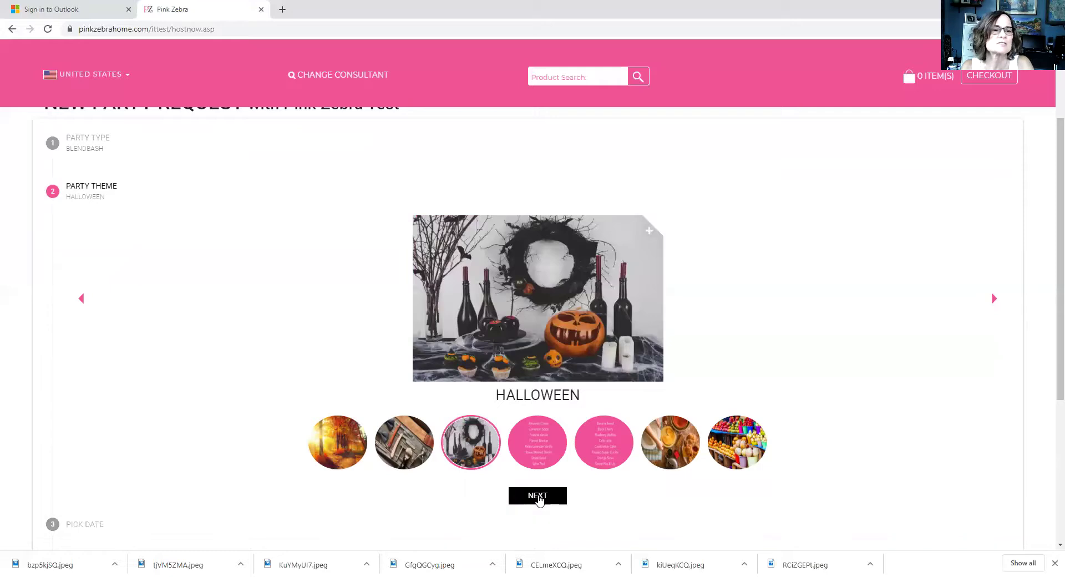
pyautogui.click(539, 496)
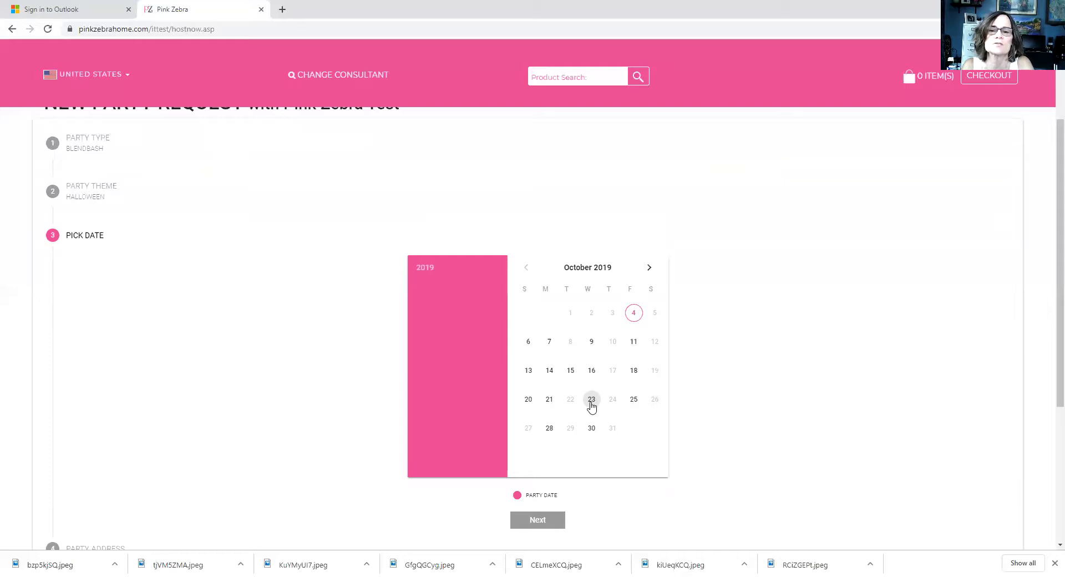
# Step: Pick Wednesday, October 23, 2019 as the party date and continue to Party Address
pyautogui.click(592, 400)
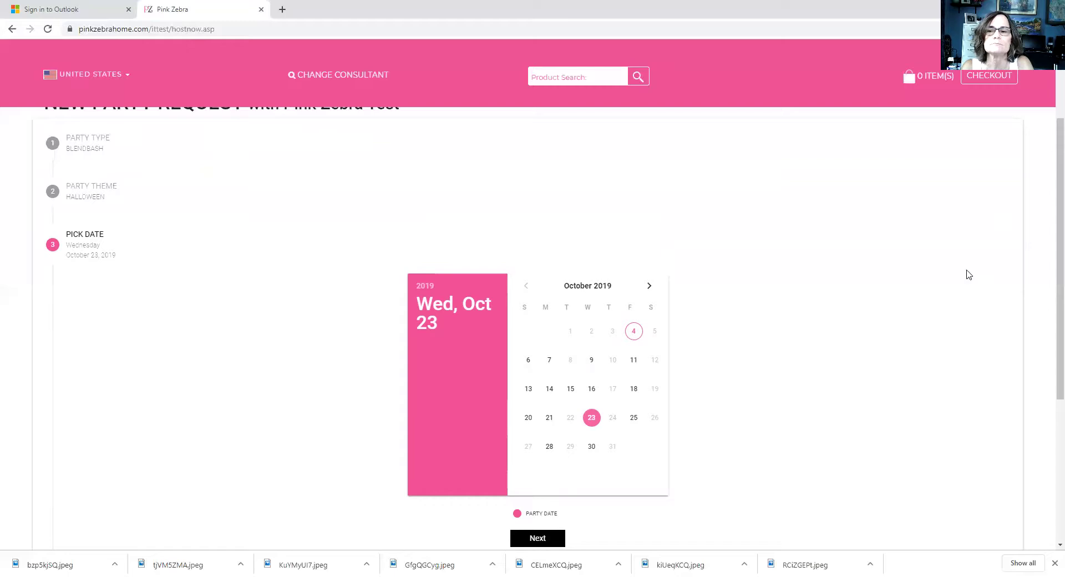
pyautogui.scroll(-1, 1049, 267)
pyautogui.scroll(-2, 1047, 321)
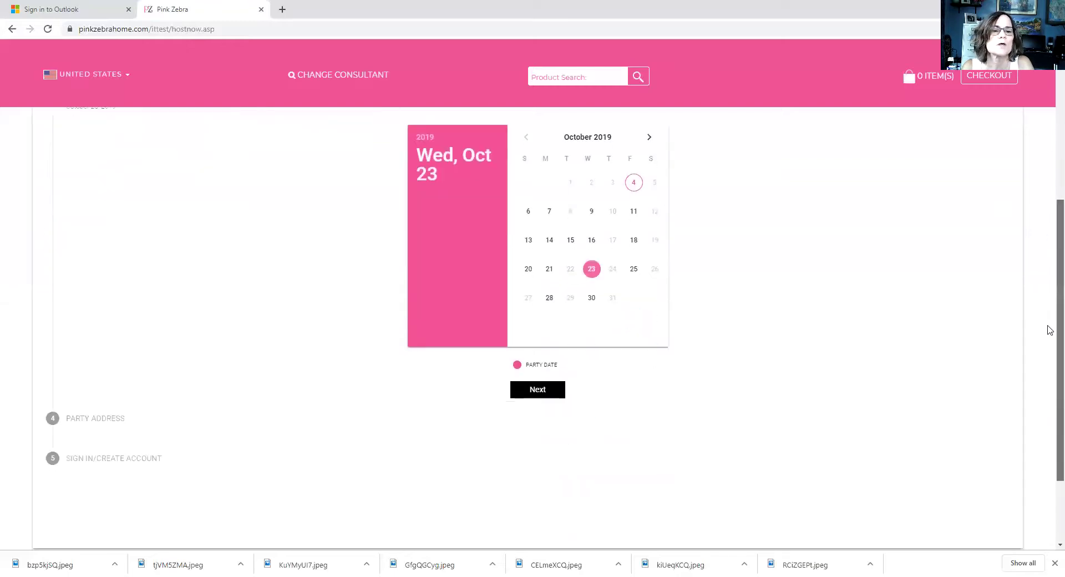
pyautogui.click(533, 388)
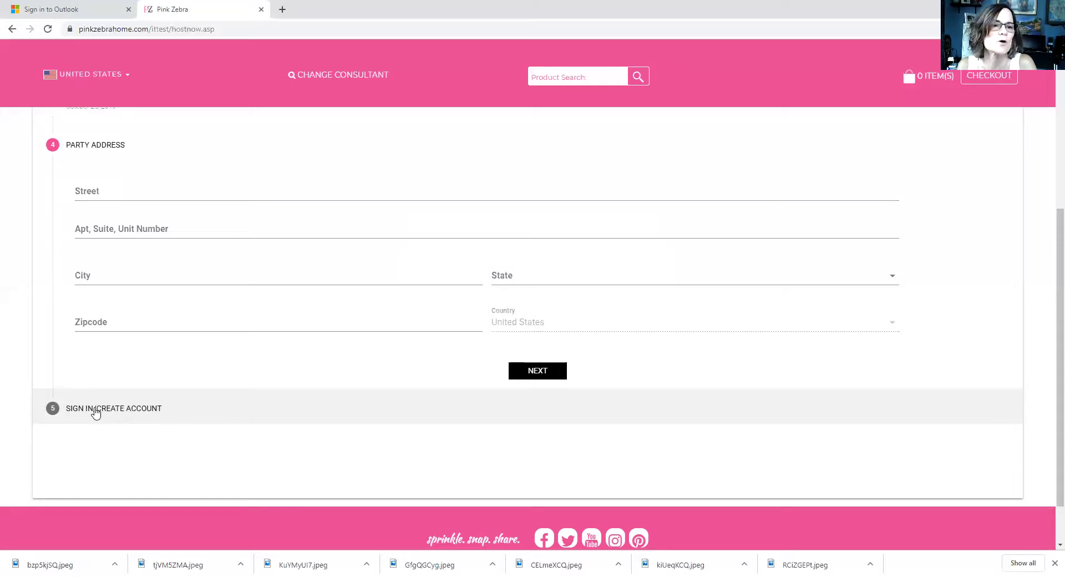
# Step: Go to the Sign In/Create Account step and choose to sign in as the host
pyautogui.click(95, 410)
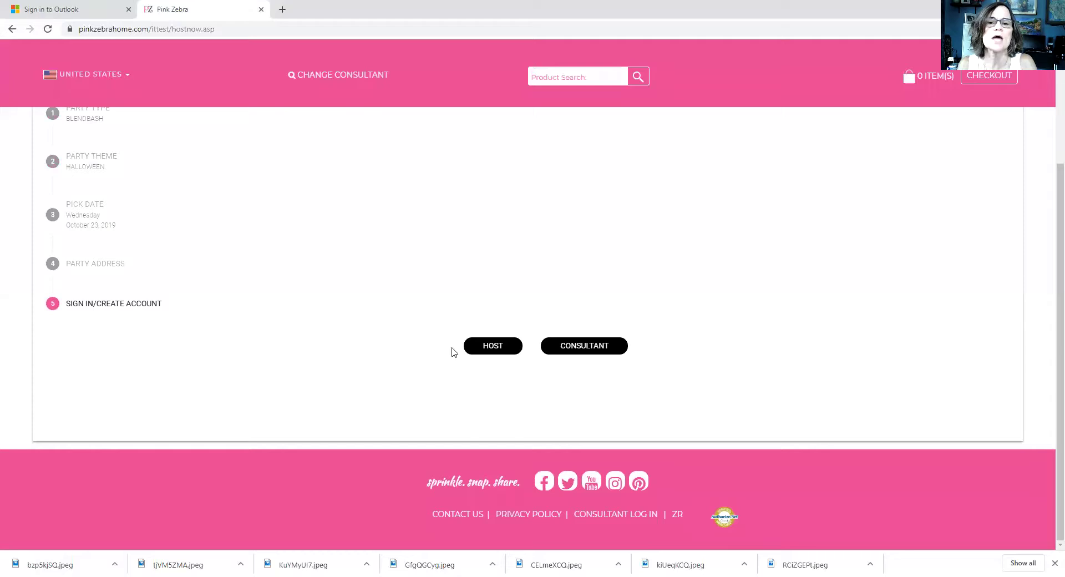
pyautogui.click(495, 347)
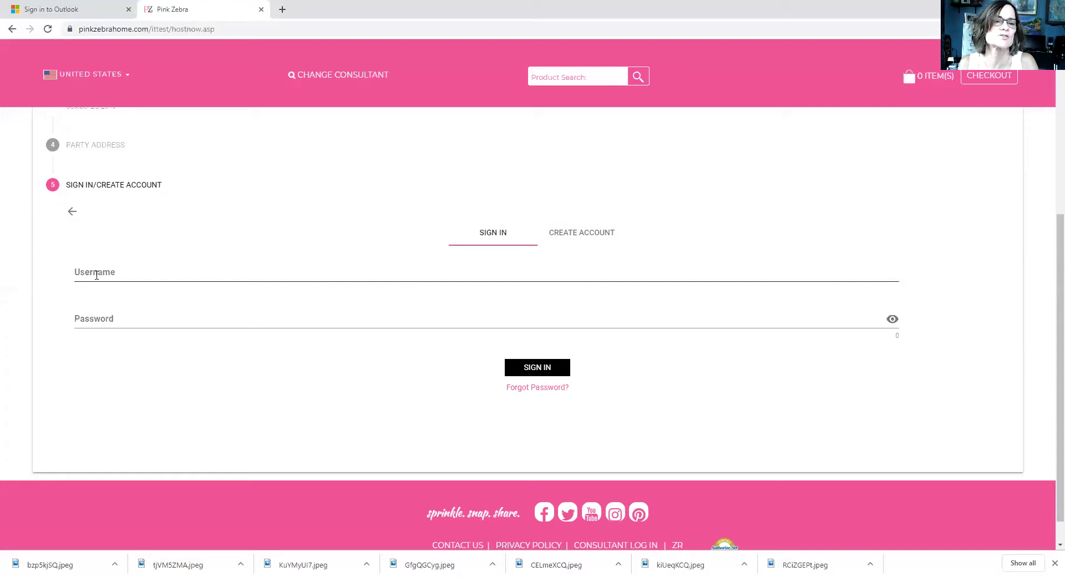
# Step: Sign in with the host's e-mail address and password
pyautogui.click(96, 270)
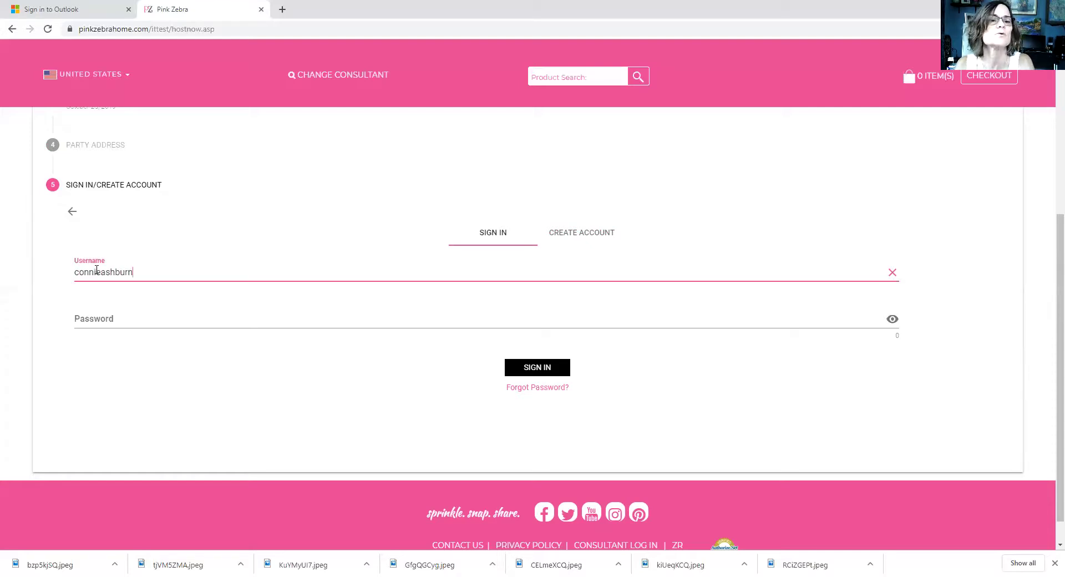
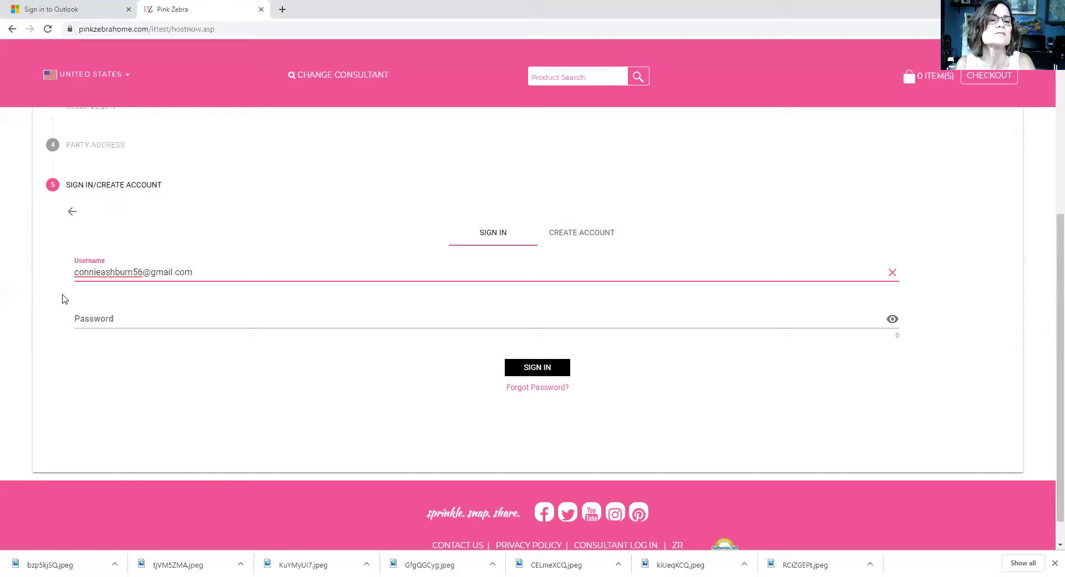
pyautogui.click(88, 313)
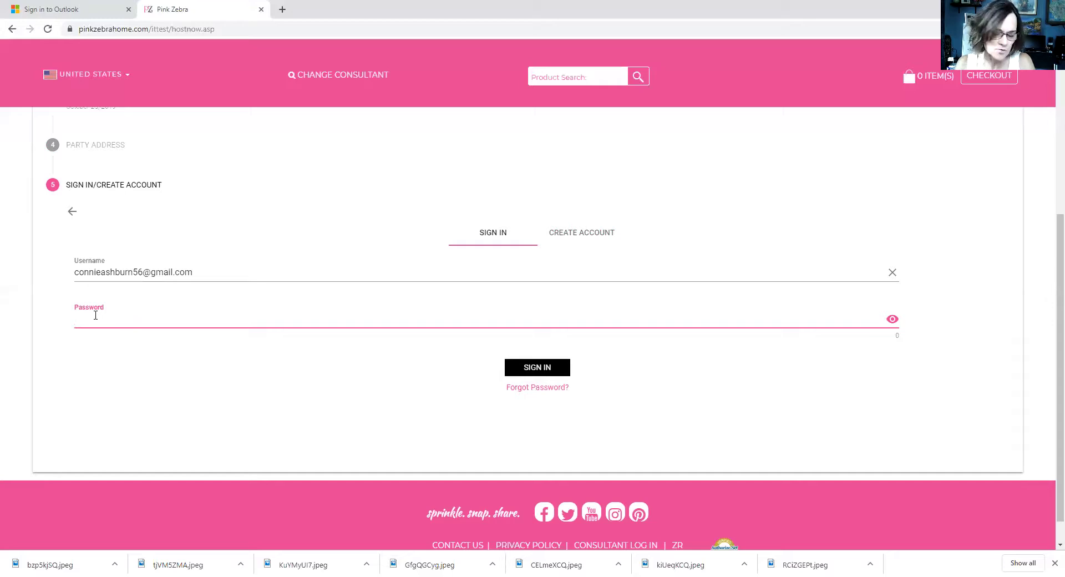
pyautogui.write('************')
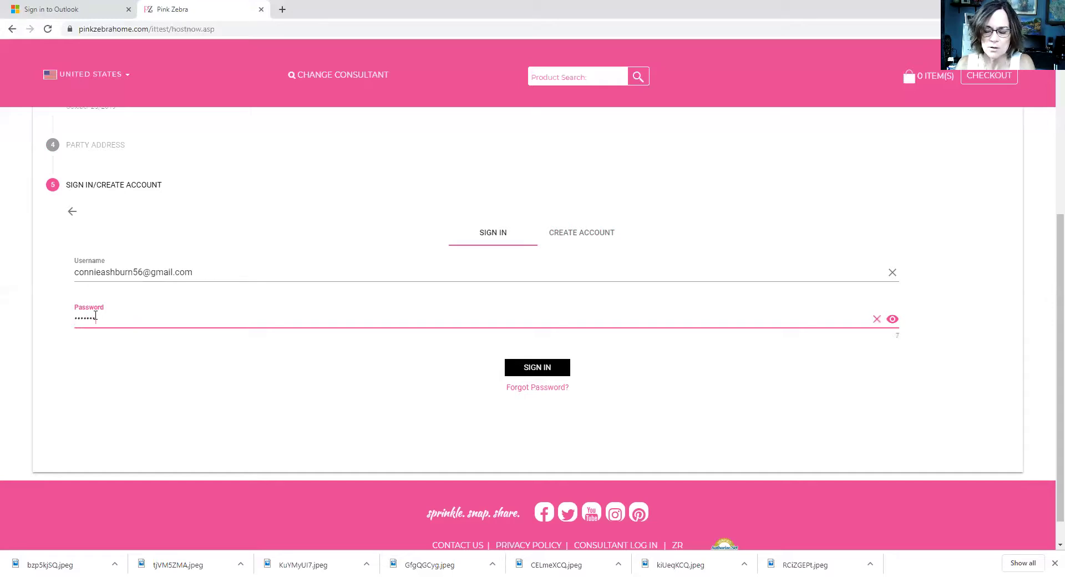
pyautogui.write('**')
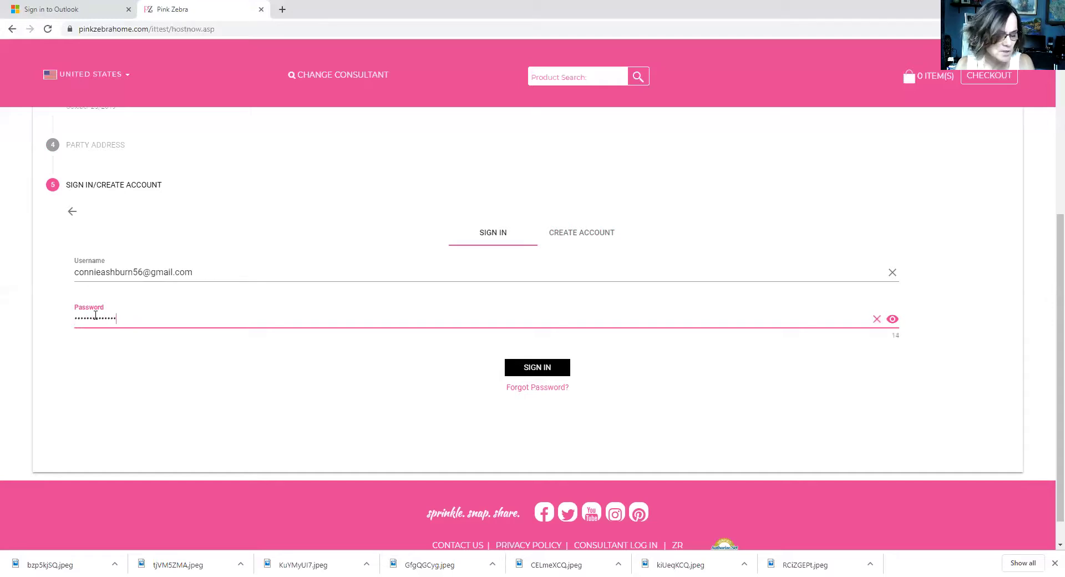
pyautogui.click(544, 372)
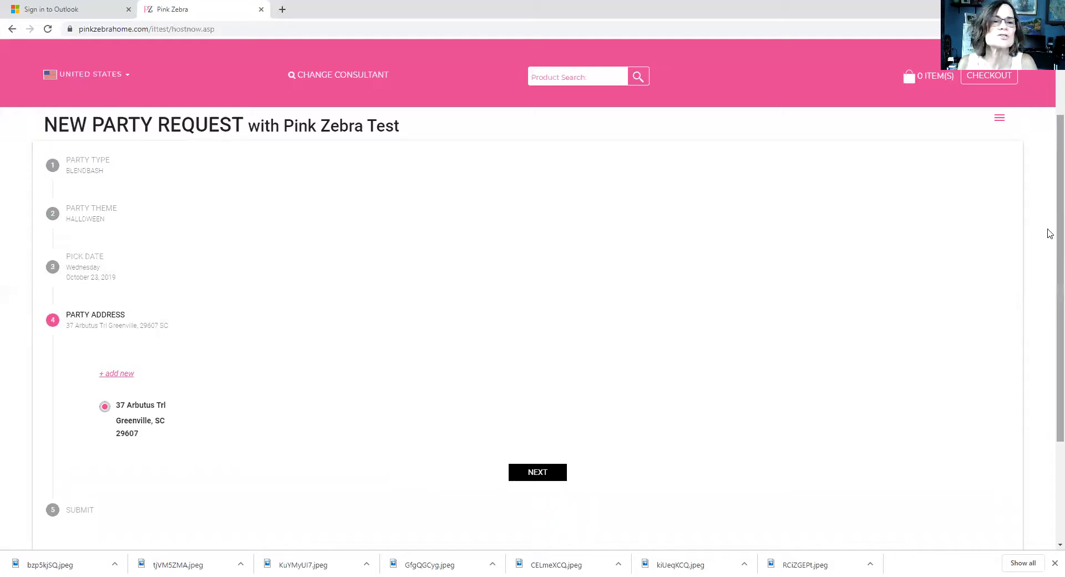
# Step: Confirm the host's saved address and submit the Halloween party request
pyautogui.scroll(1, 1049, 231)
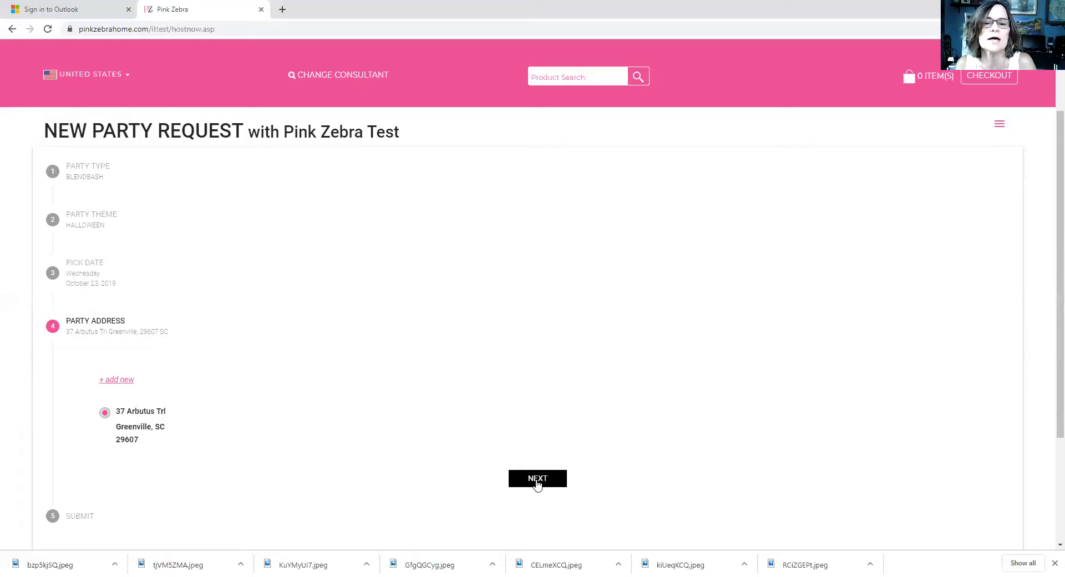
pyautogui.click(537, 483)
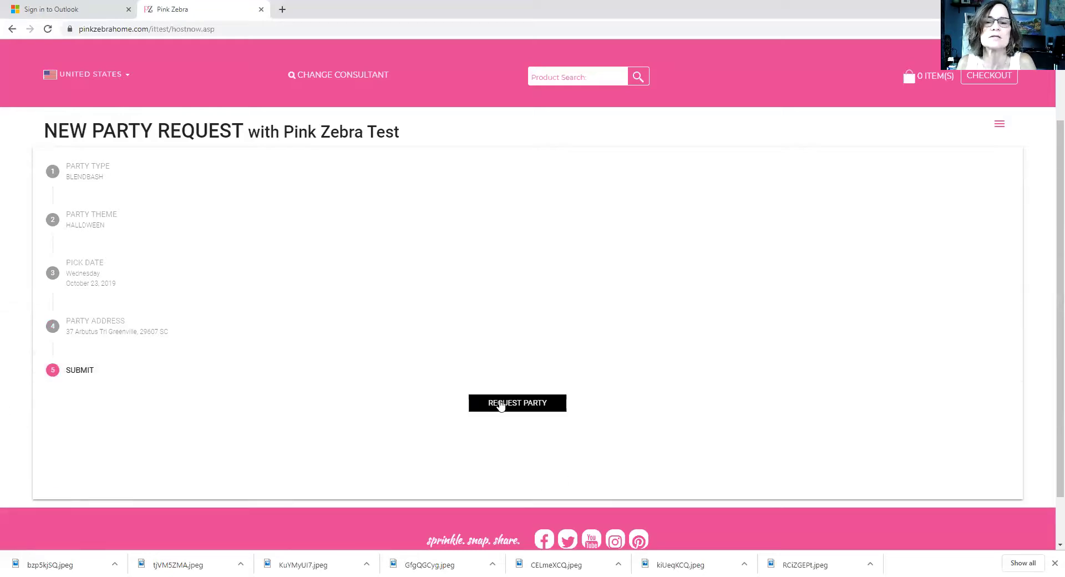
pyautogui.click(529, 404)
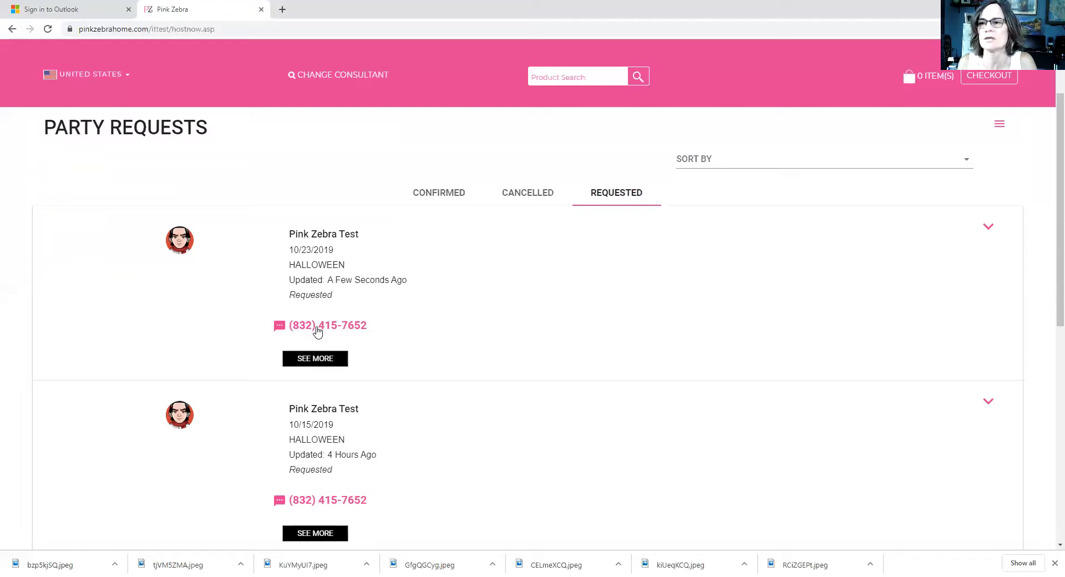
# Step: Expand the 10/23 request with SEE MORE and scroll through its calendar and map
pyautogui.click(321, 359)
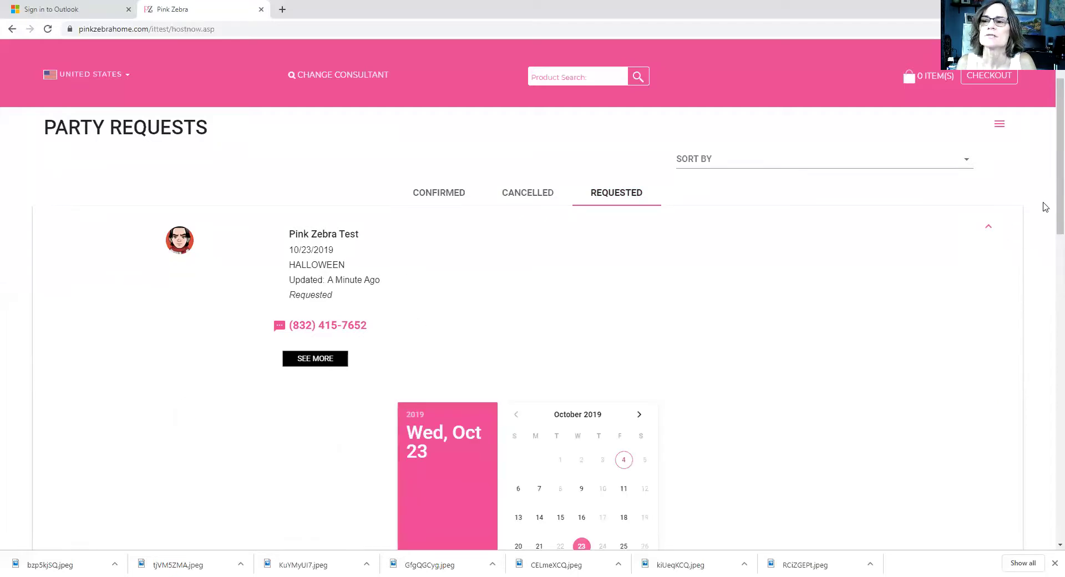
pyautogui.moveTo(1048, 215); pyautogui.dragTo(1050, 327)
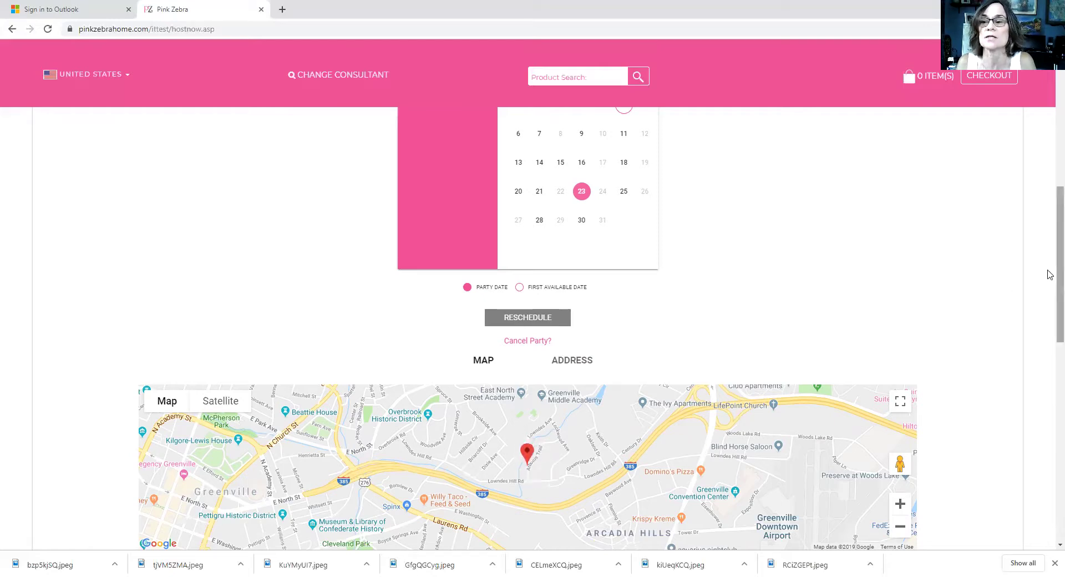
pyautogui.scroll(-3, 1050, 283)
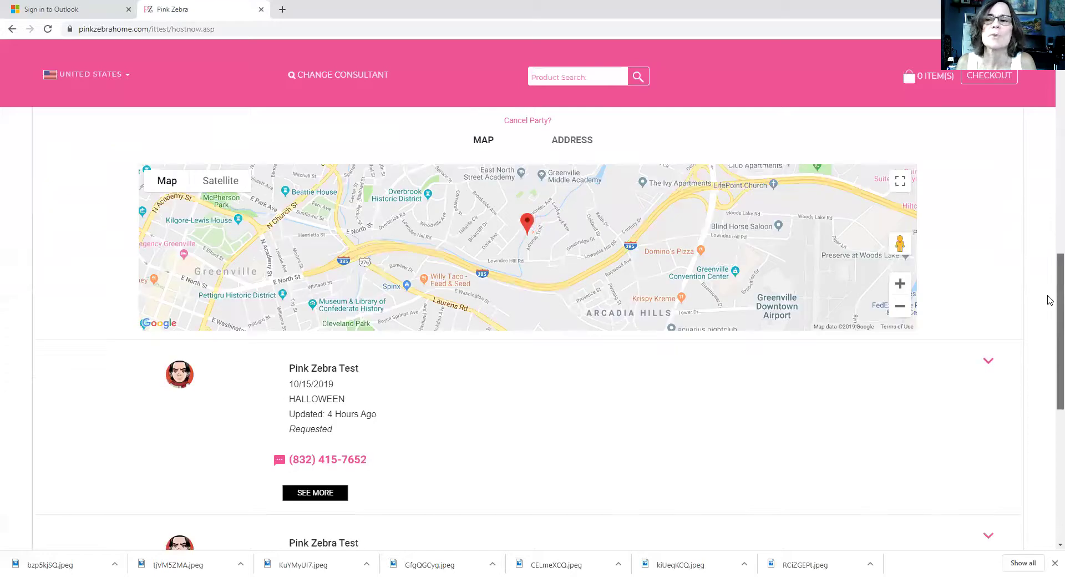
pyautogui.scroll(9, 1047, 297)
pyautogui.scroll(2, 1050, 168)
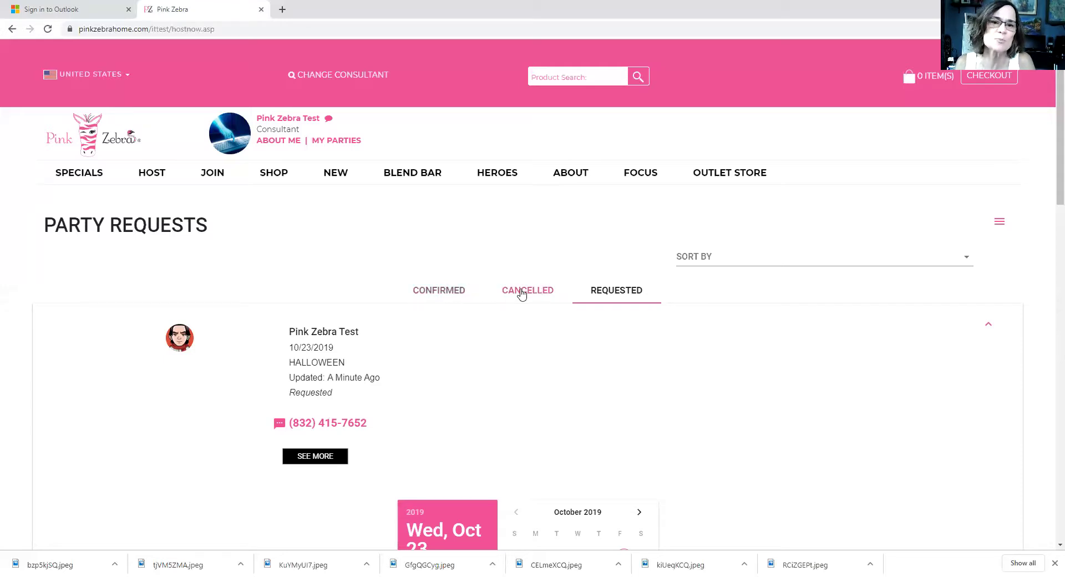
# Step: Check the Confirmed and Cancelled party lists, then log out via the account menu
pyautogui.rightClick(437, 293)
pyautogui.click(426, 294)
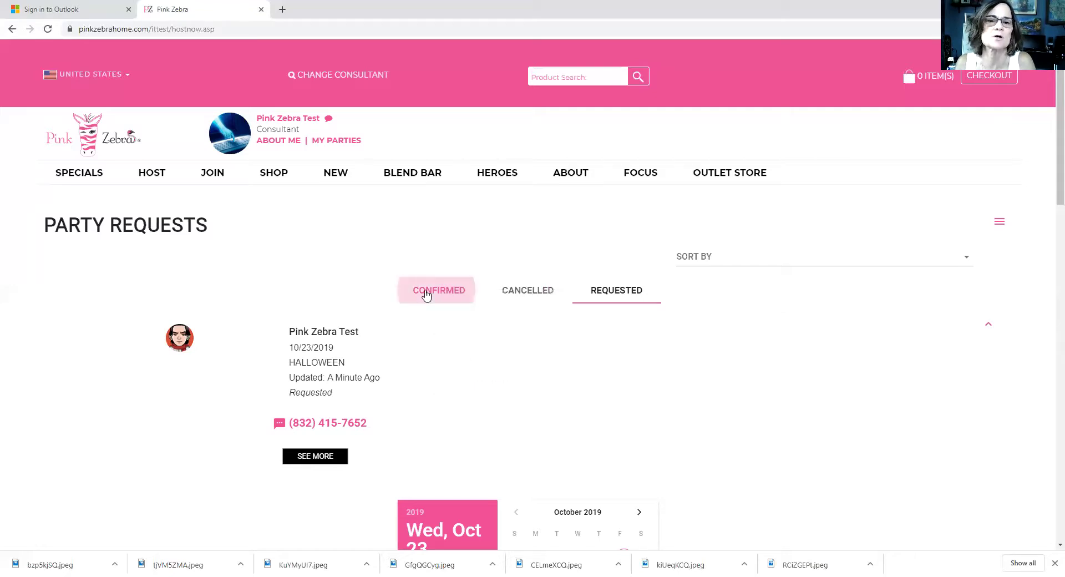
pyautogui.click(520, 294)
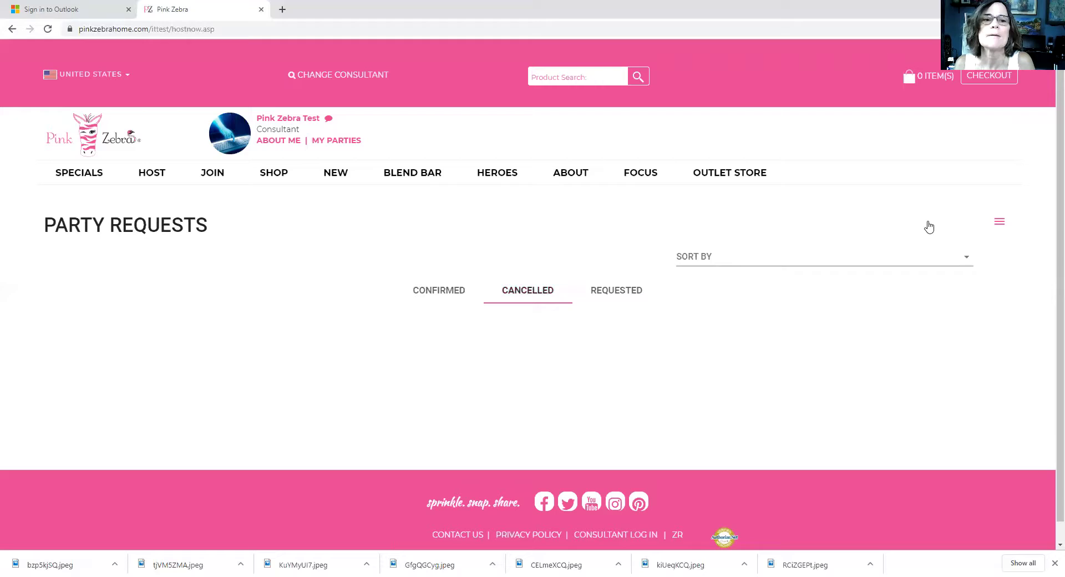
pyautogui.click(999, 222)
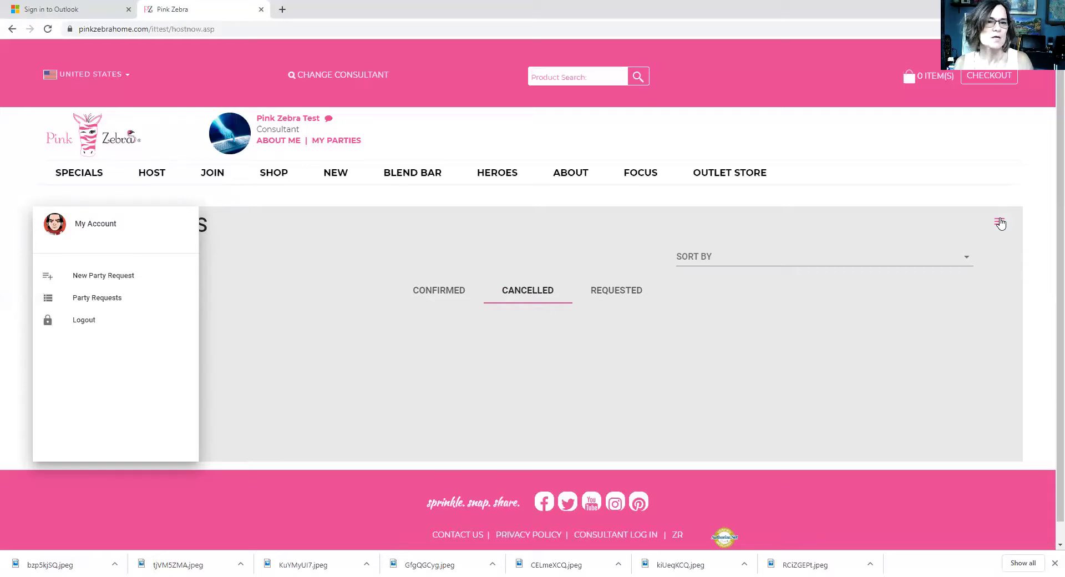
pyautogui.click(79, 323)
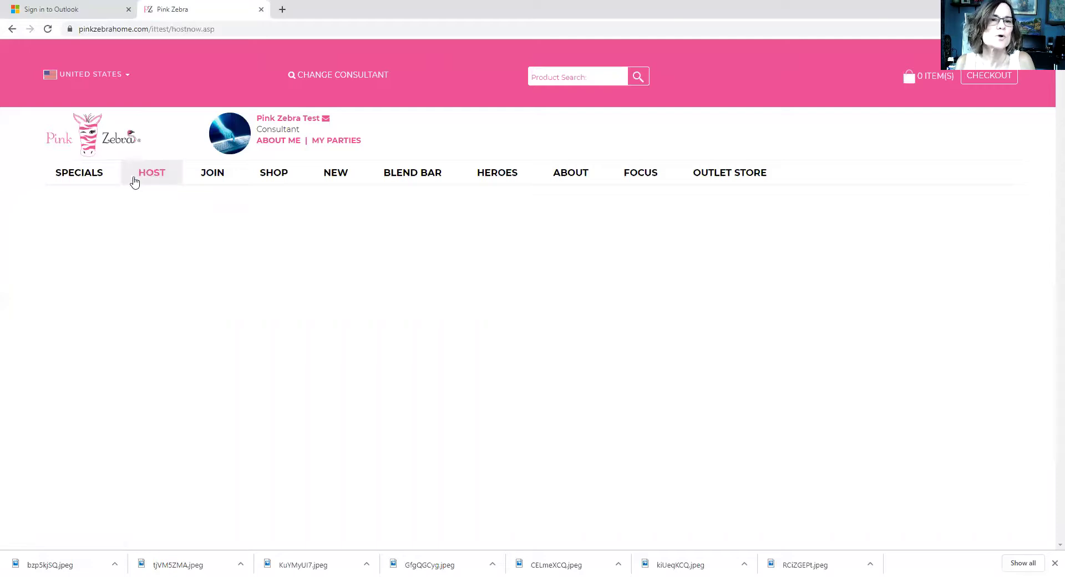
# Step: Start a host request, choose Consultant sign-in, and try signing in with the password
pyautogui.click(155, 177)
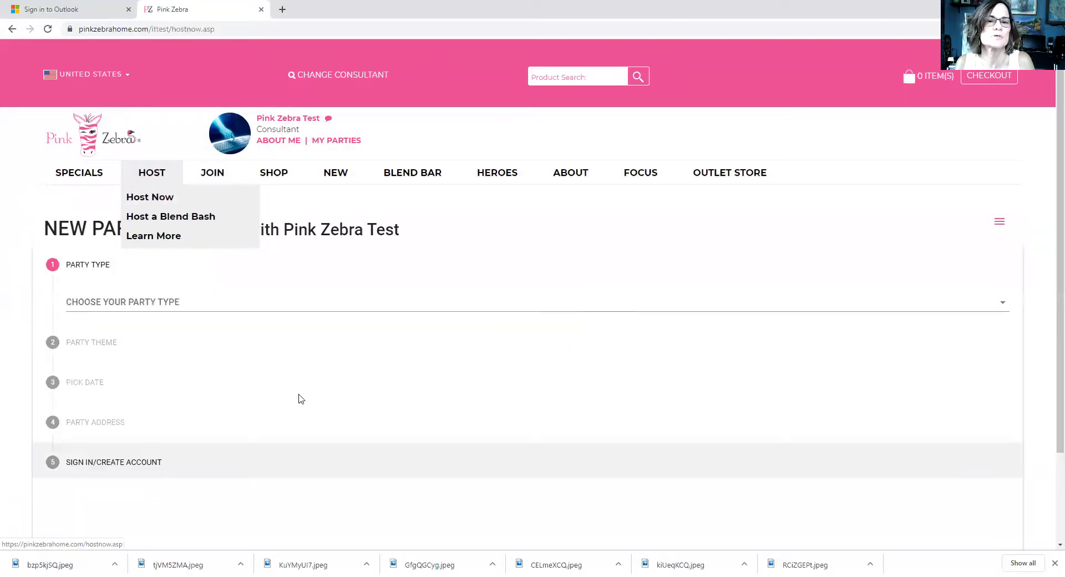
pyautogui.click(100, 465)
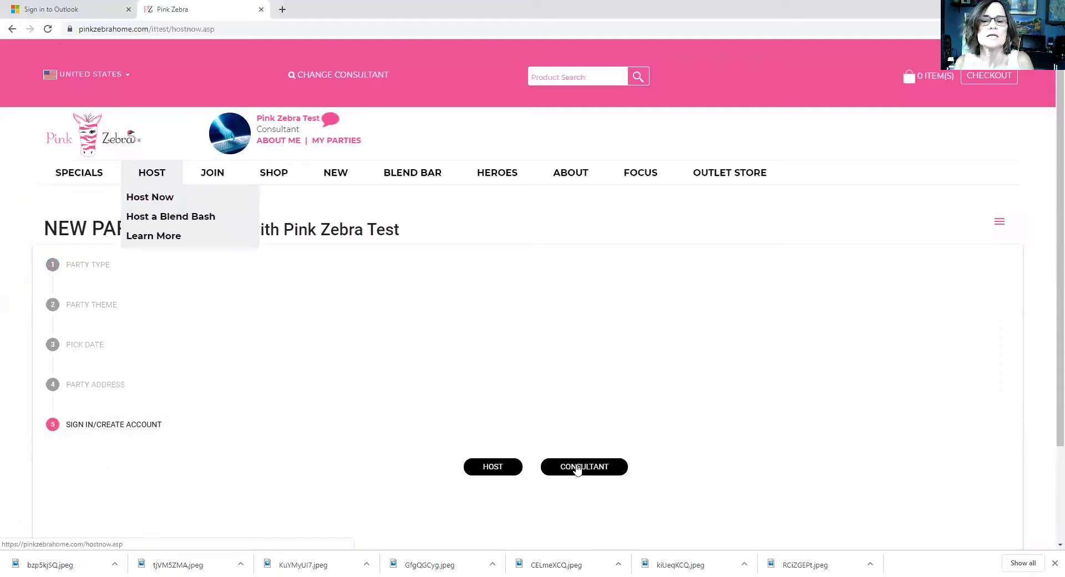
pyautogui.click(577, 469)
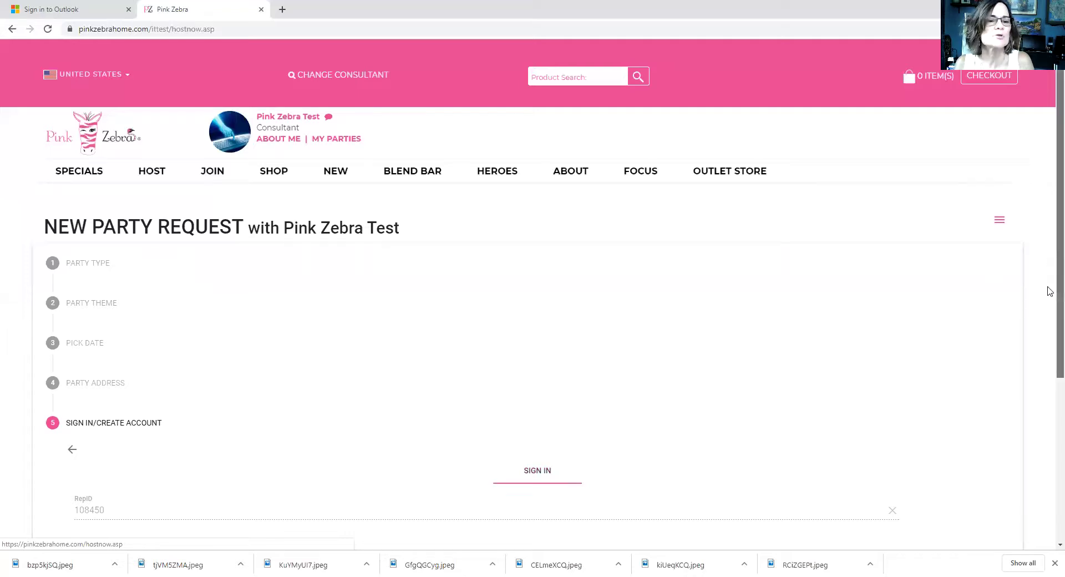
pyautogui.scroll(-2, 1048, 311)
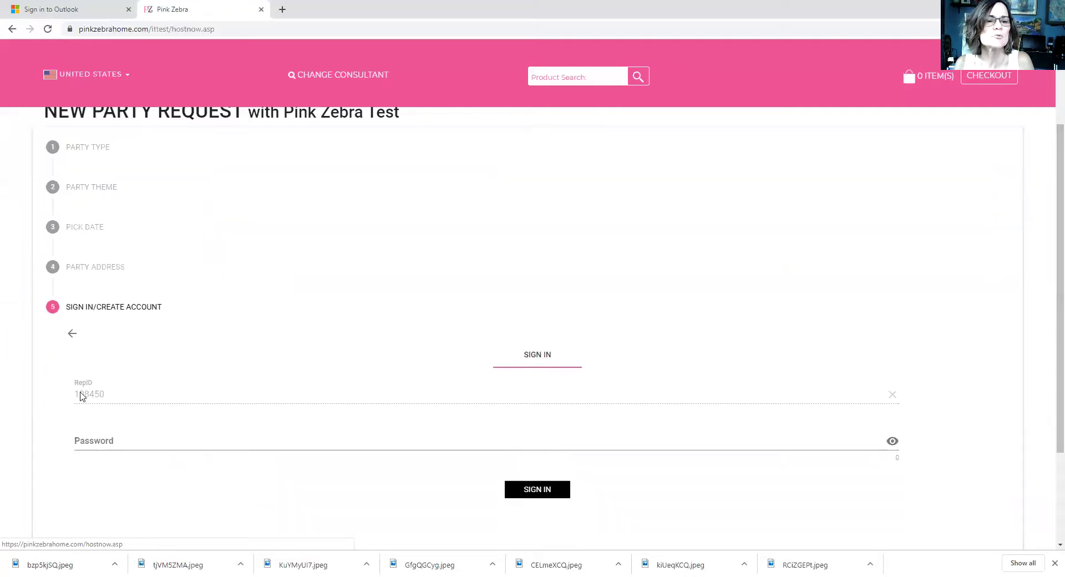
pyautogui.click(107, 442)
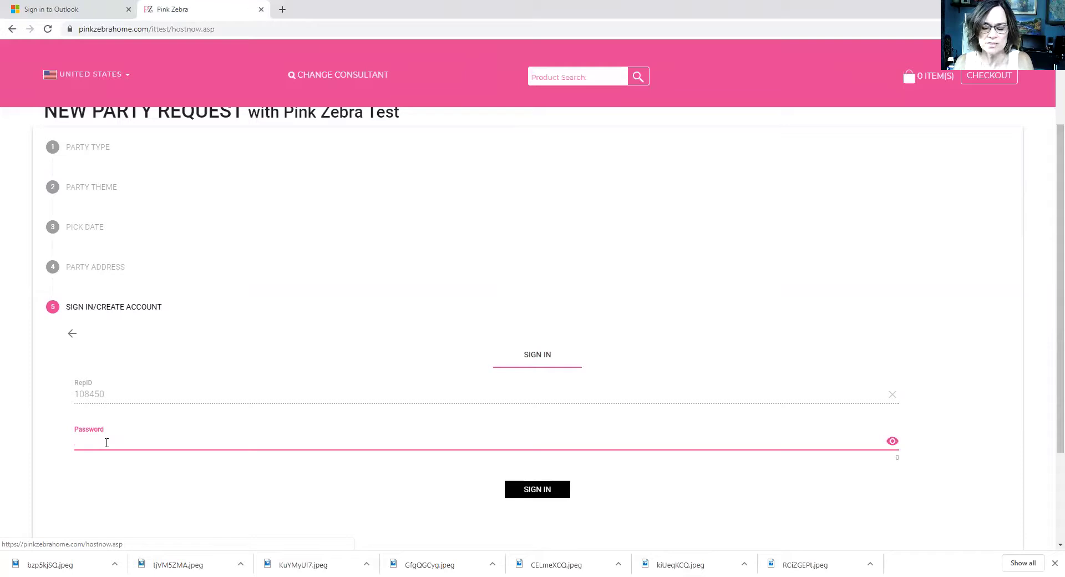
pyautogui.write('•••••')
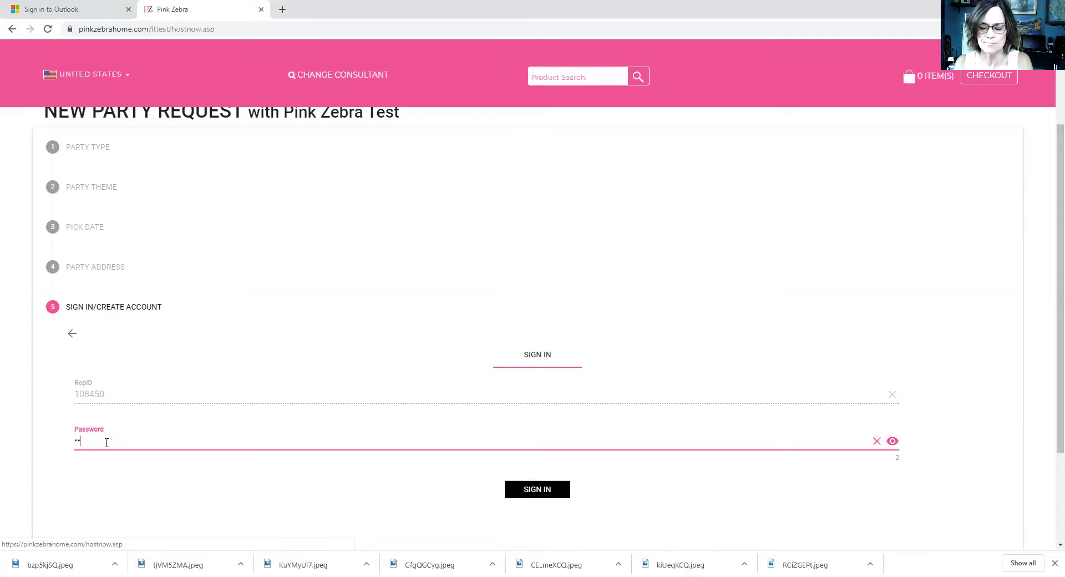
pyautogui.write('••••••')
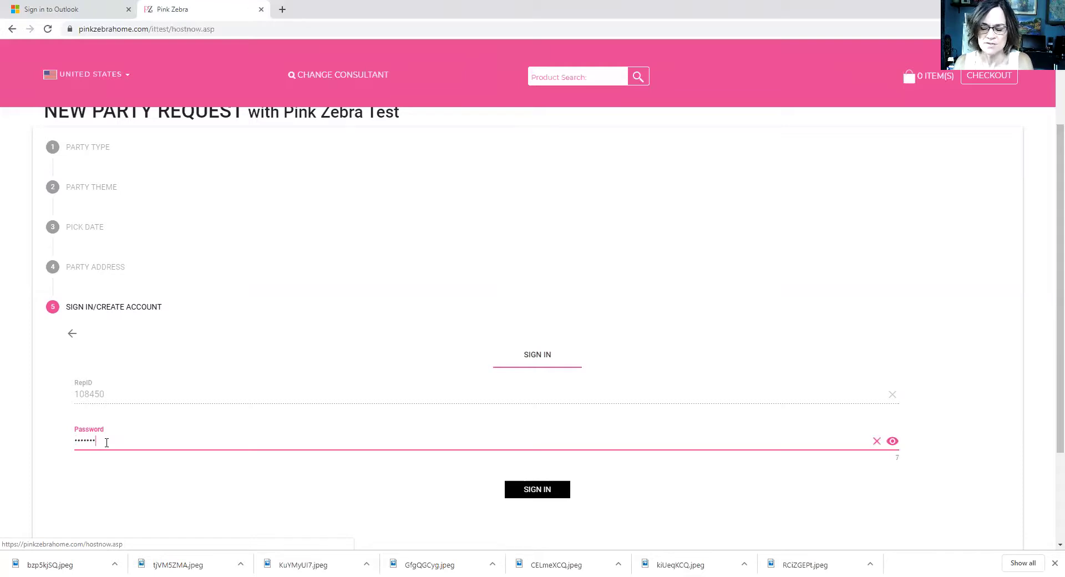
pyautogui.write('••')
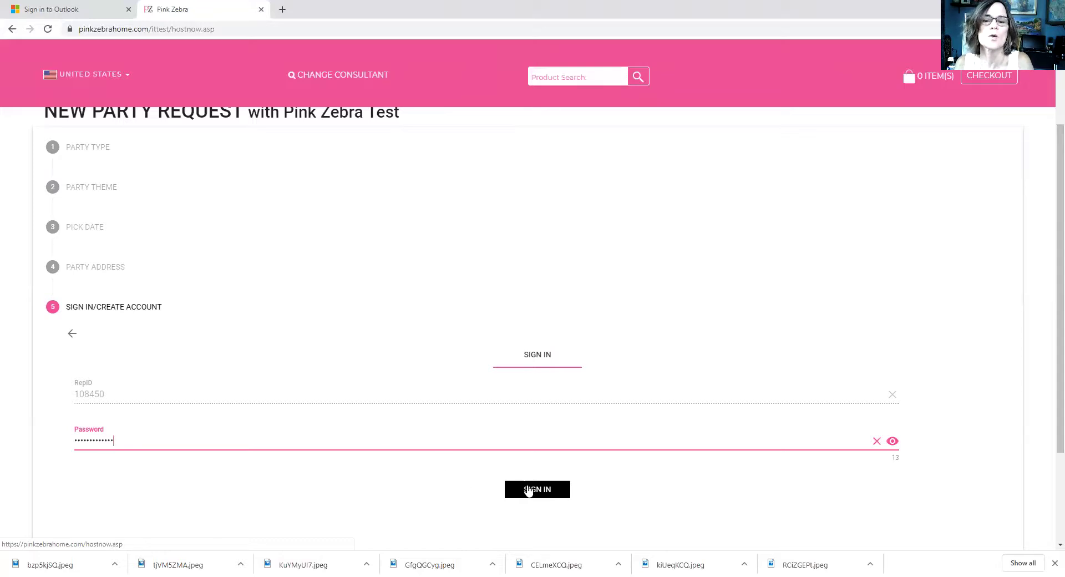
pyautogui.click(540, 491)
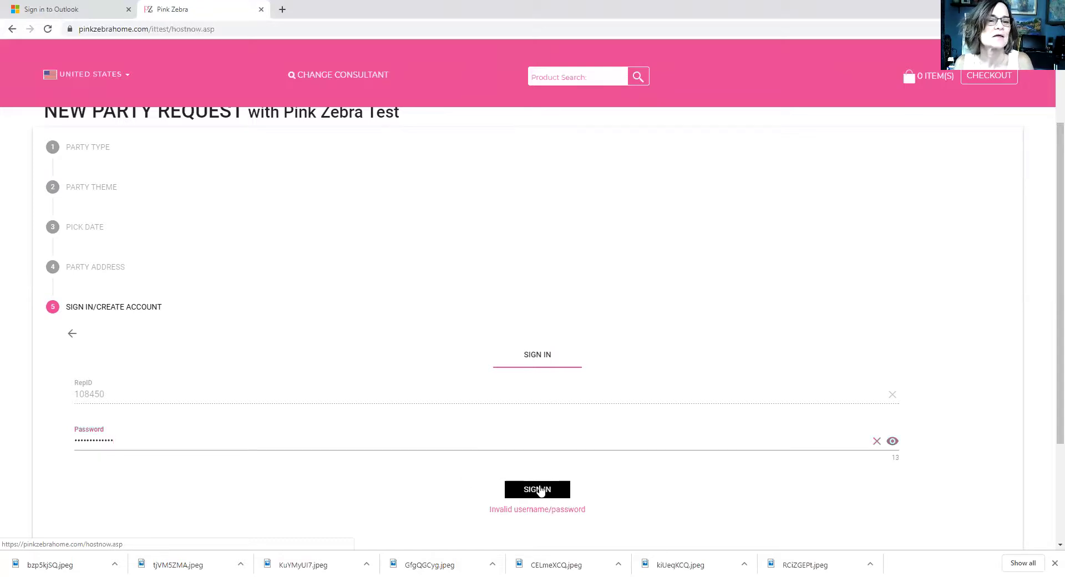
# Step: Retype the rejected password correctly and sign in as the consultant
pyautogui.click(116, 436)
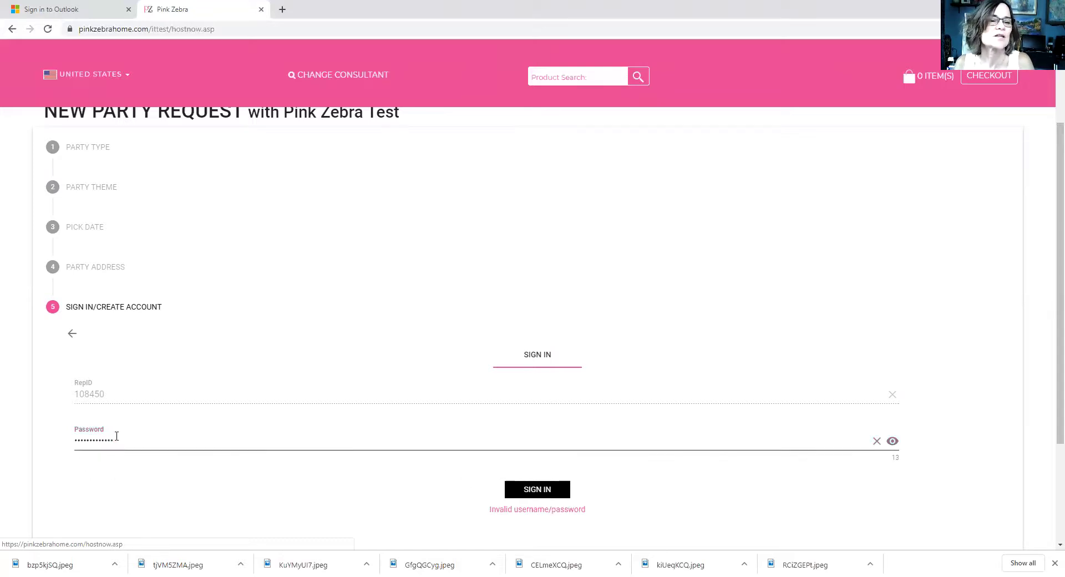
pyautogui.press('BackSpace')
pyautogui.press('BackSpace')
pyautogui.press('BackSpace')
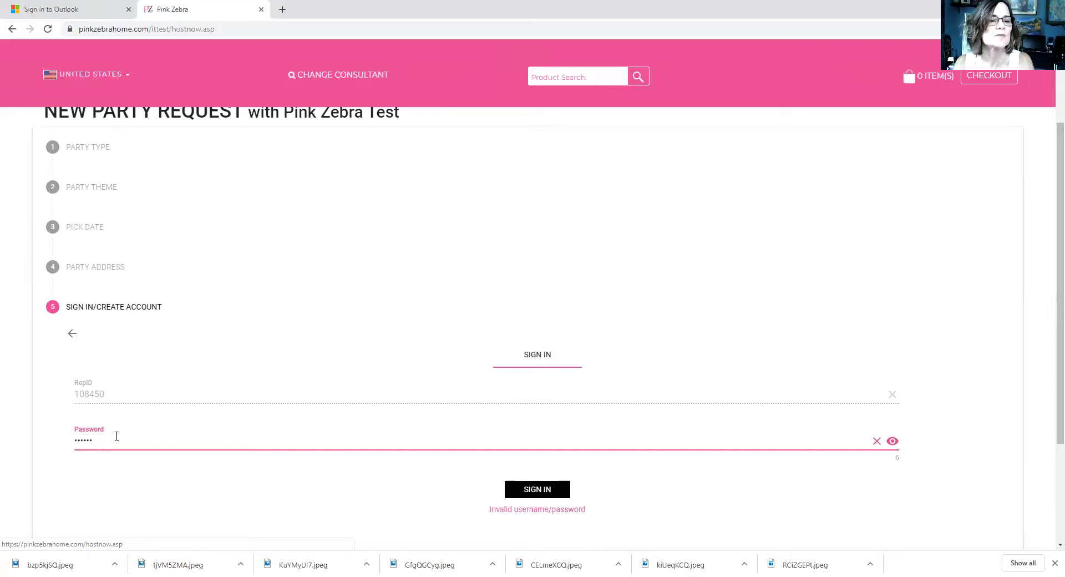
pyautogui.press('BackSpace')
pyautogui.press('BackSpace')
pyautogui.write('•••••••••')
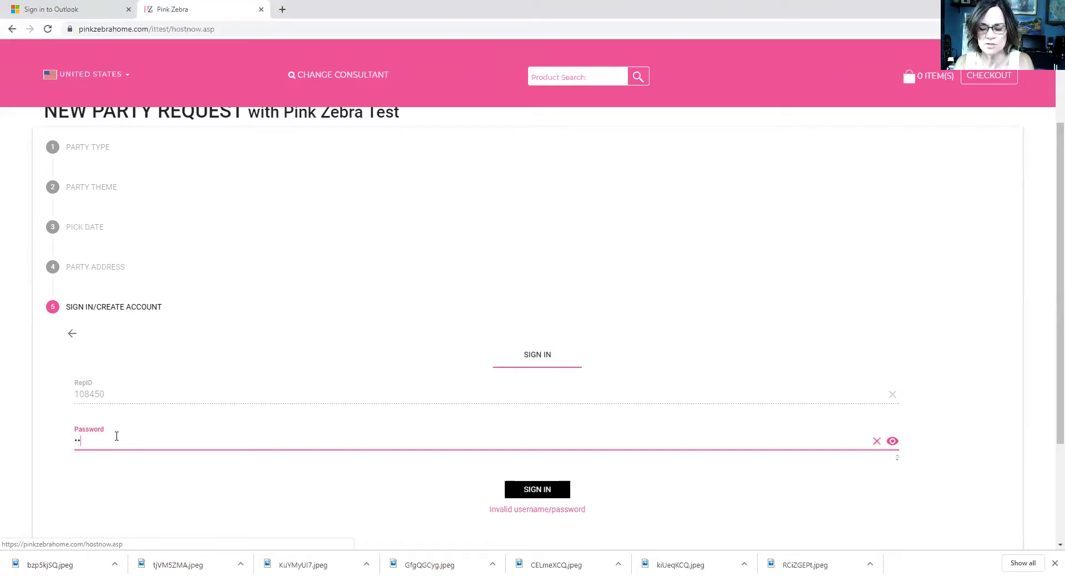
pyautogui.write('••')
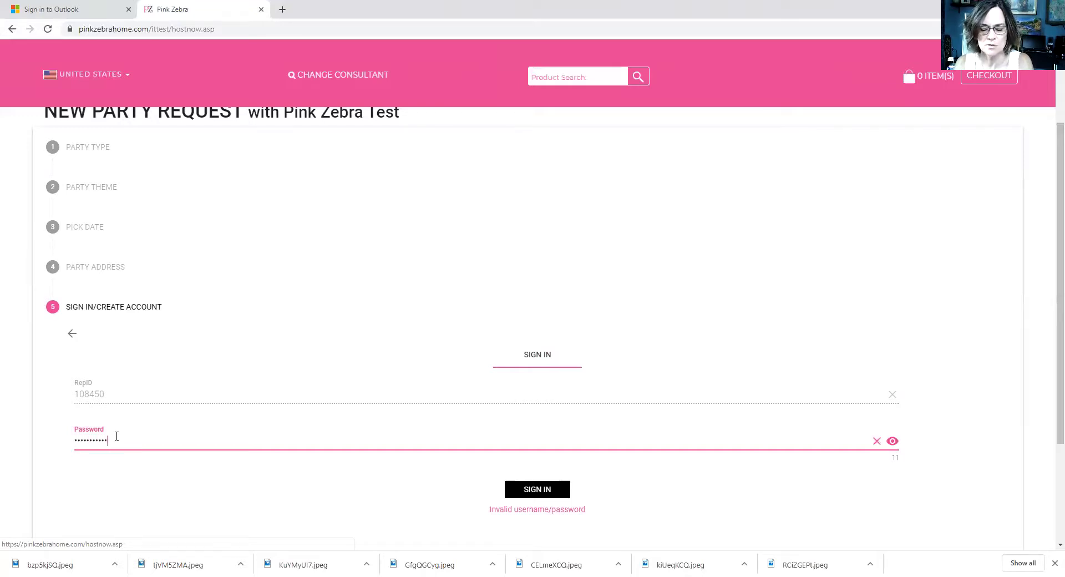
pyautogui.write('••')
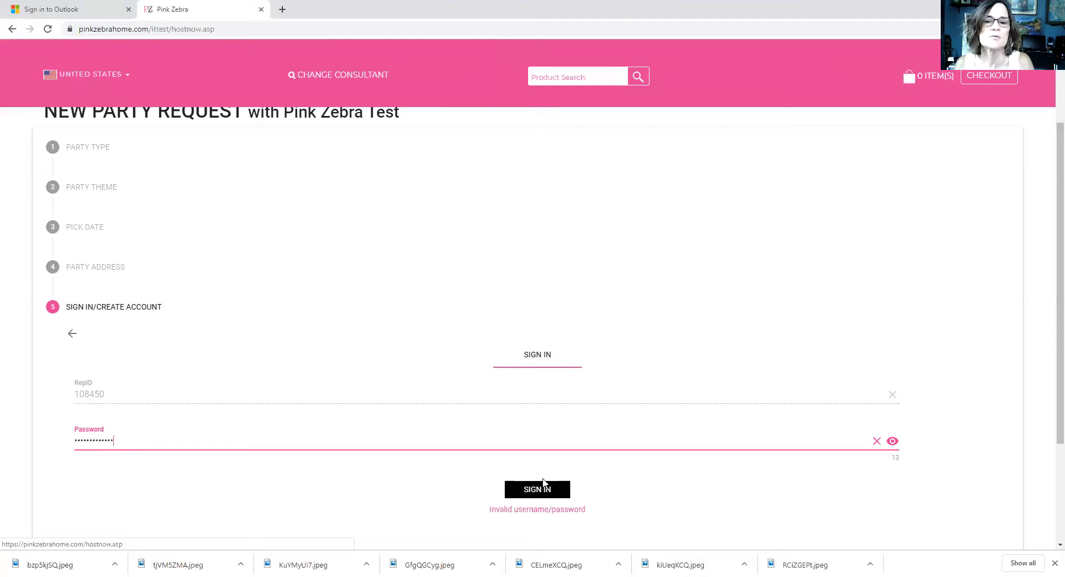
pyautogui.click(543, 490)
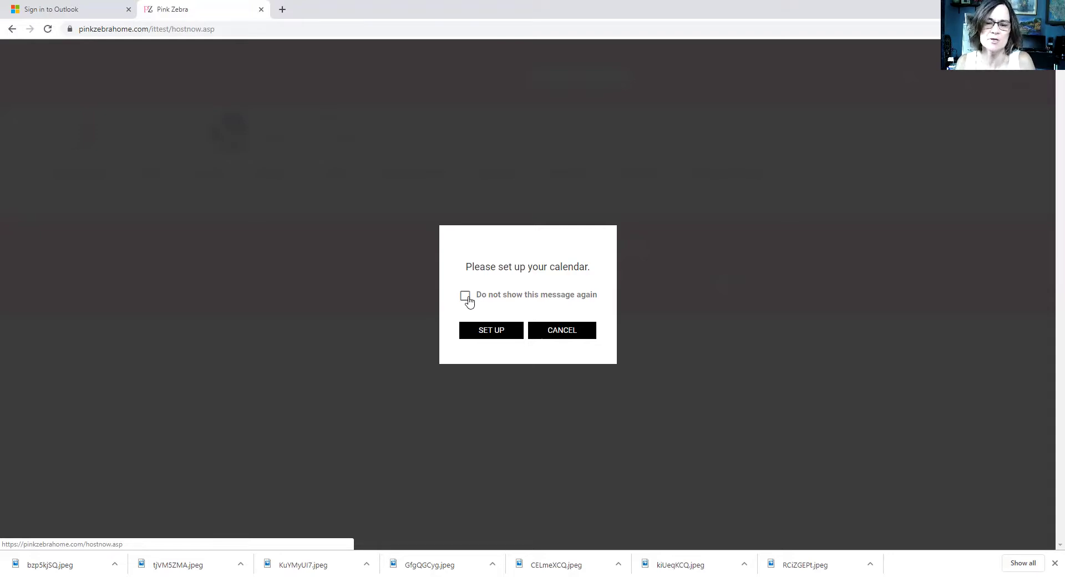
# Step: Close the calendar prompt with SET UP and open the hamburger account menu
pyautogui.click(500, 330)
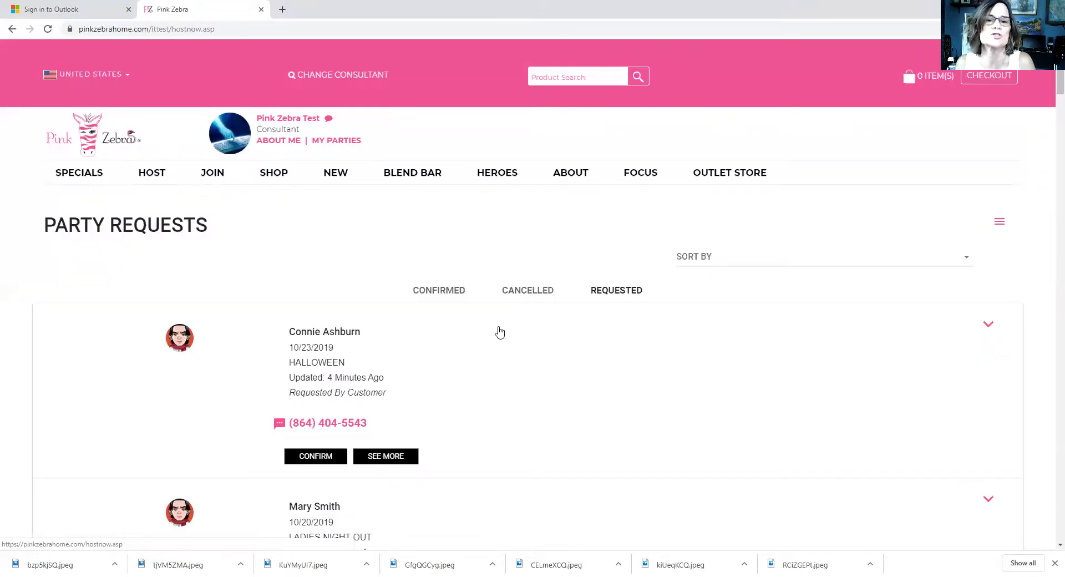
pyautogui.click(999, 225)
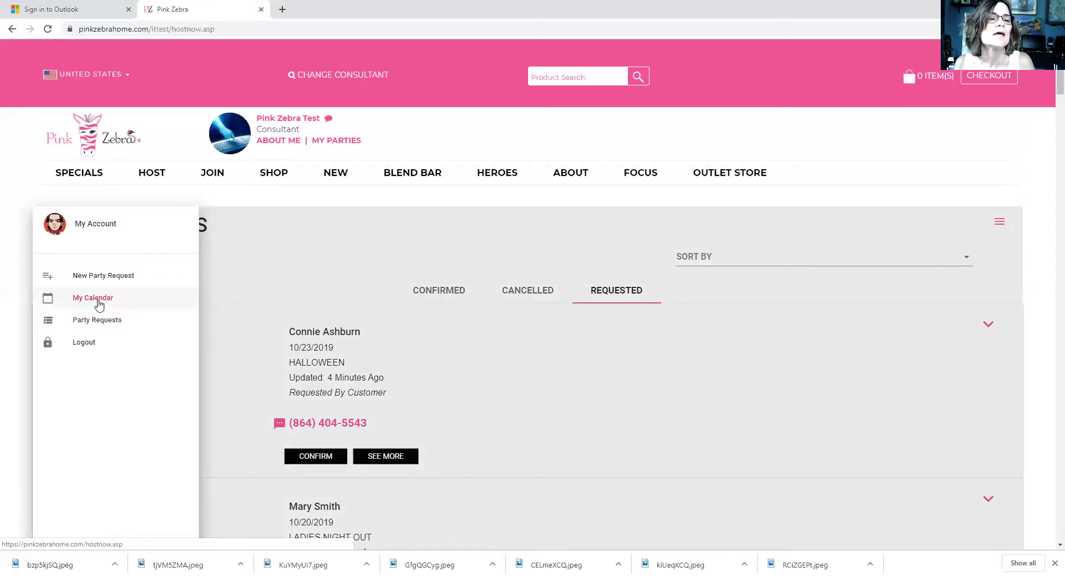
# Step: Open My Calendar and scroll down to the October 2019 calendar
pyautogui.click(98, 303)
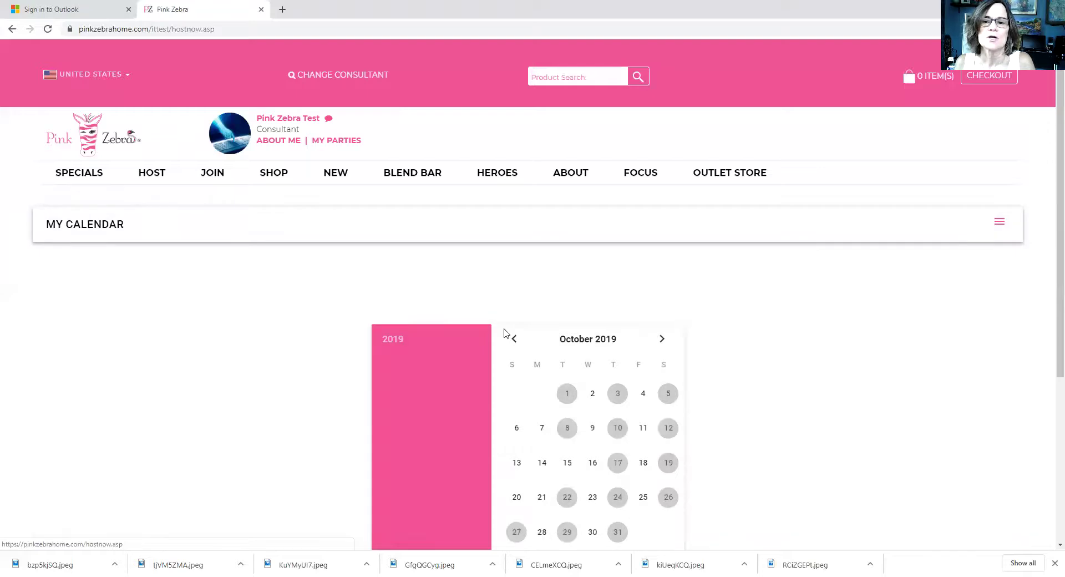
pyautogui.scroll(-1, 1050, 242)
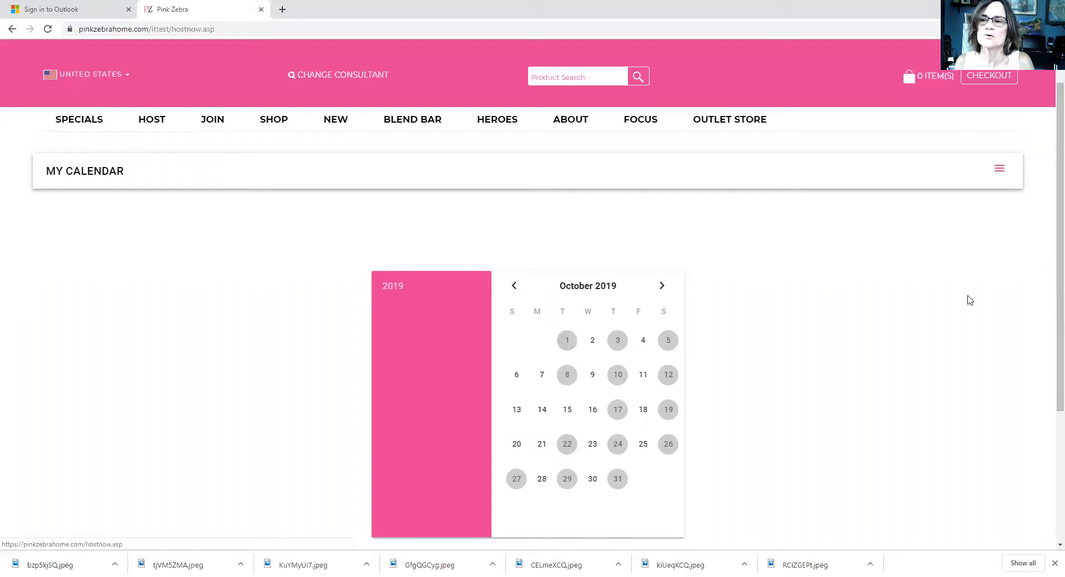
pyautogui.scroll(-1, 1048, 333)
pyautogui.scroll(-1, 1049, 358)
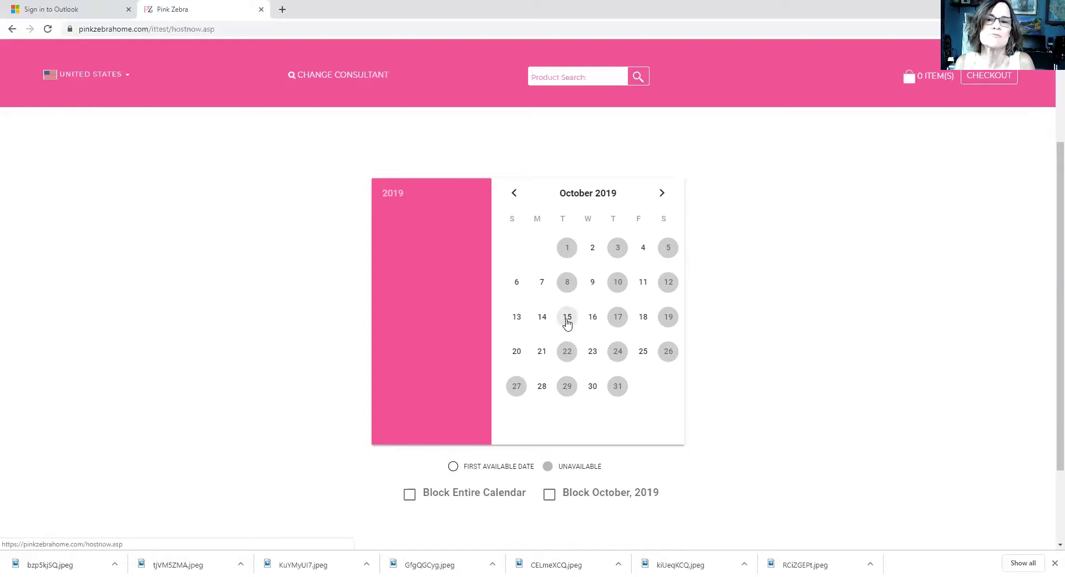
# Step: Block October 4, 11, 14, 15, 16 and 18, reopen 3 and 17, then advance to December
pyautogui.click(567, 323)
pyautogui.click(543, 320)
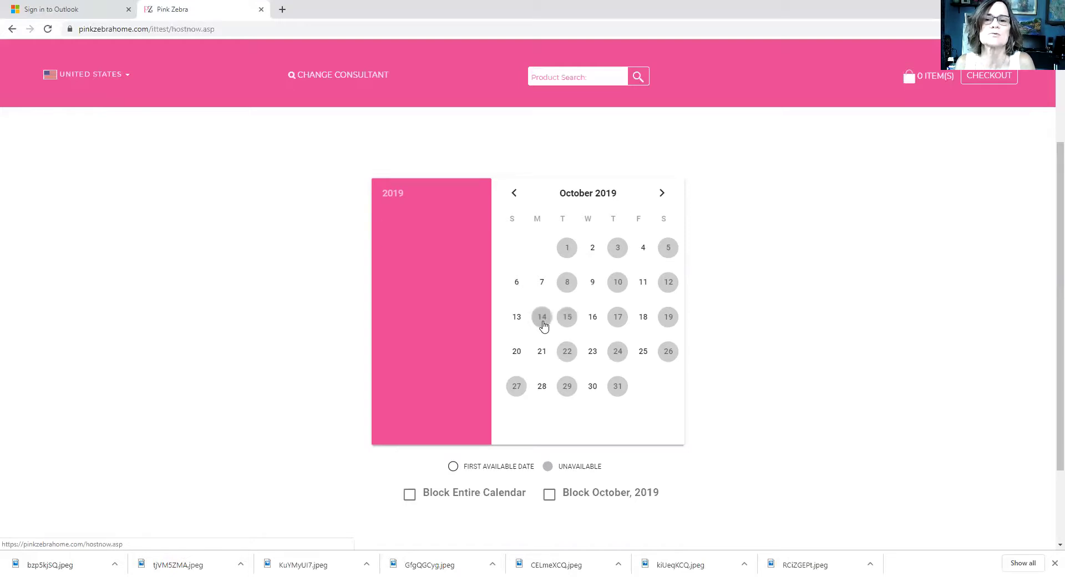
pyautogui.click(643, 318)
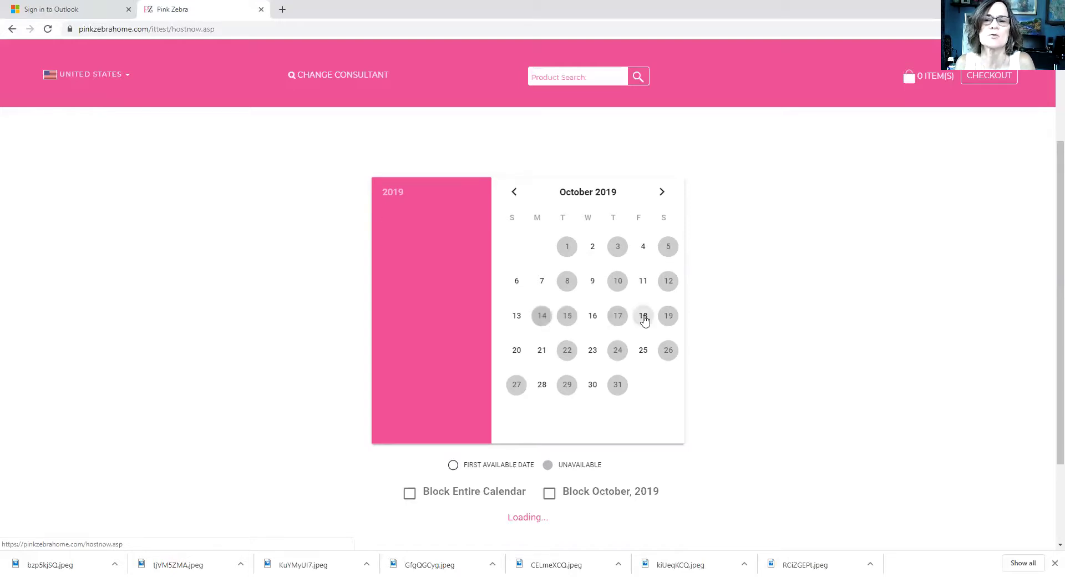
pyautogui.click(642, 284)
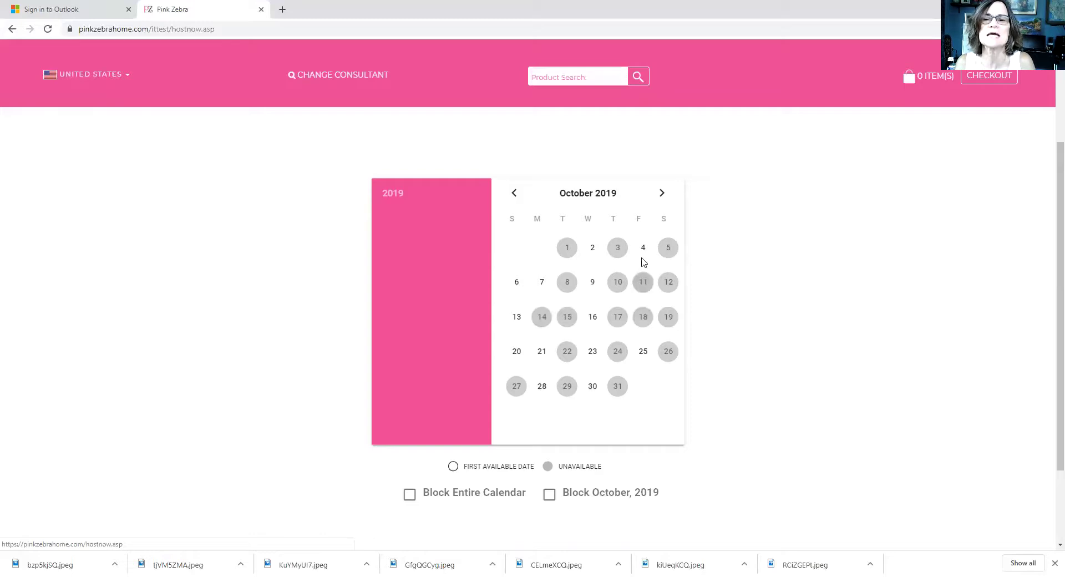
pyautogui.click(643, 250)
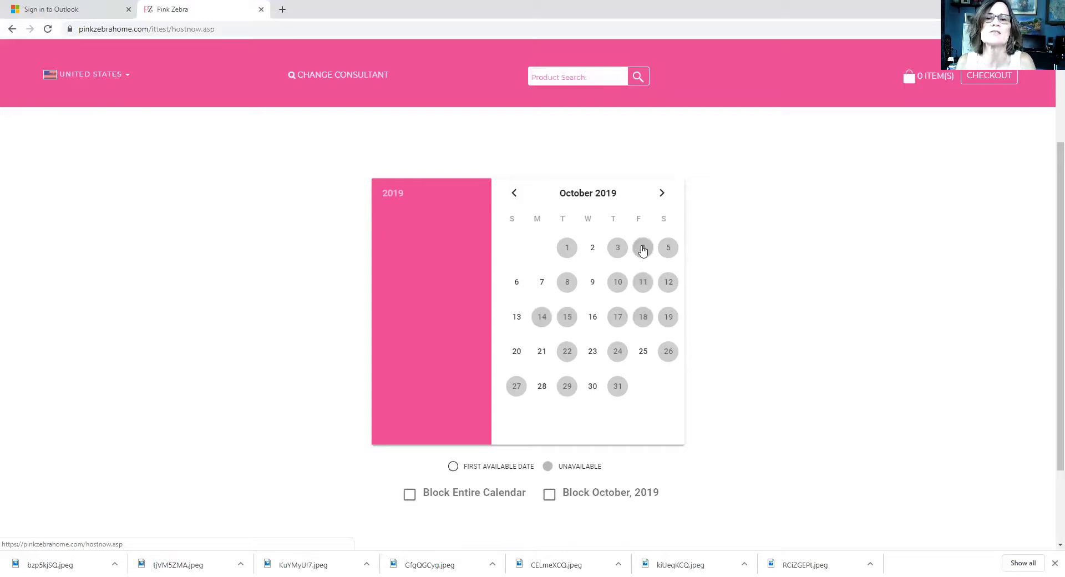
pyautogui.click(617, 248)
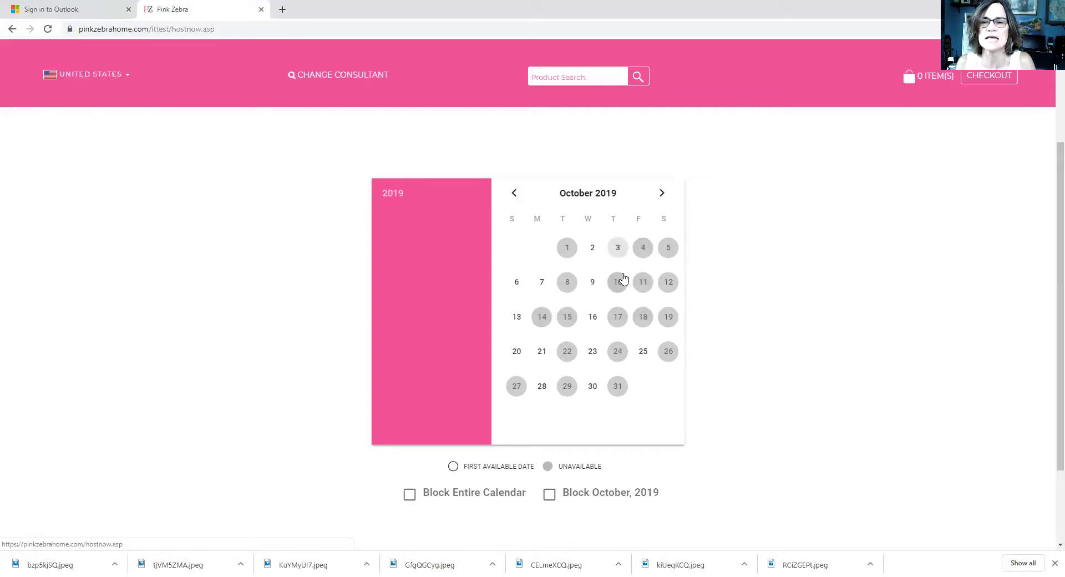
pyautogui.click(615, 324)
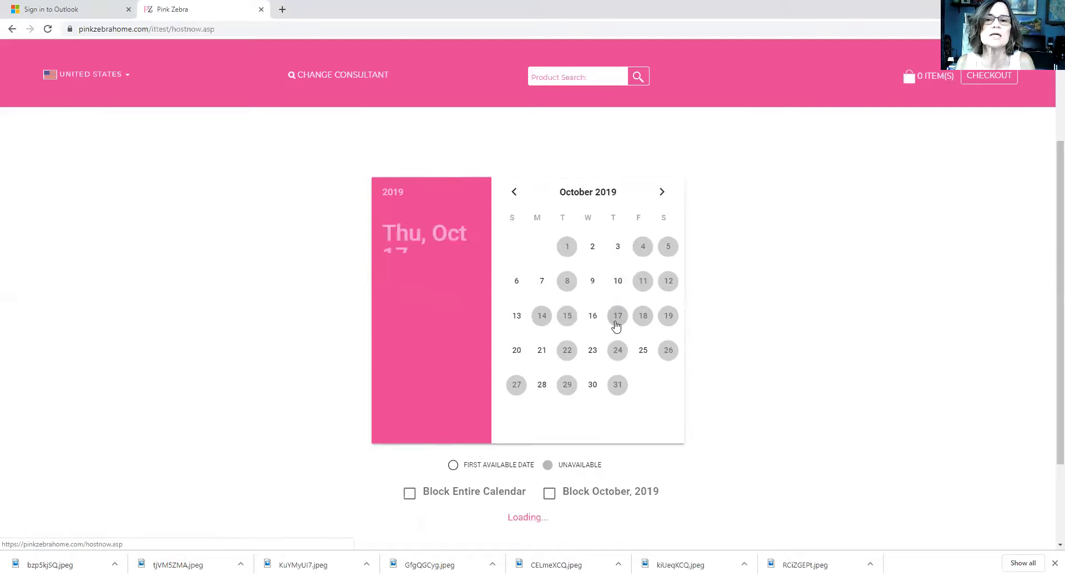
pyautogui.click(591, 319)
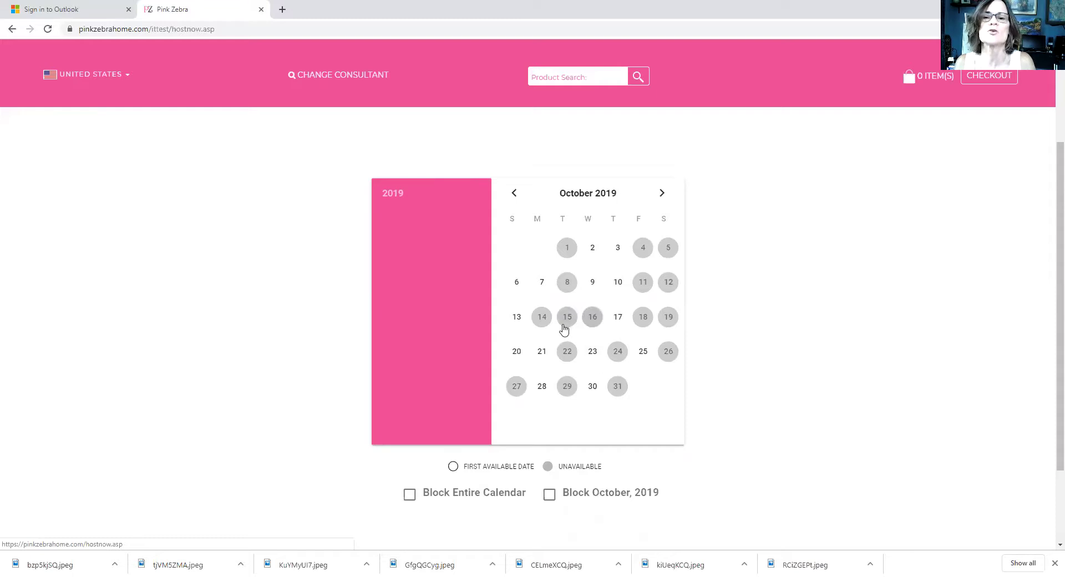
pyautogui.click(661, 194)
pyautogui.click(662, 195)
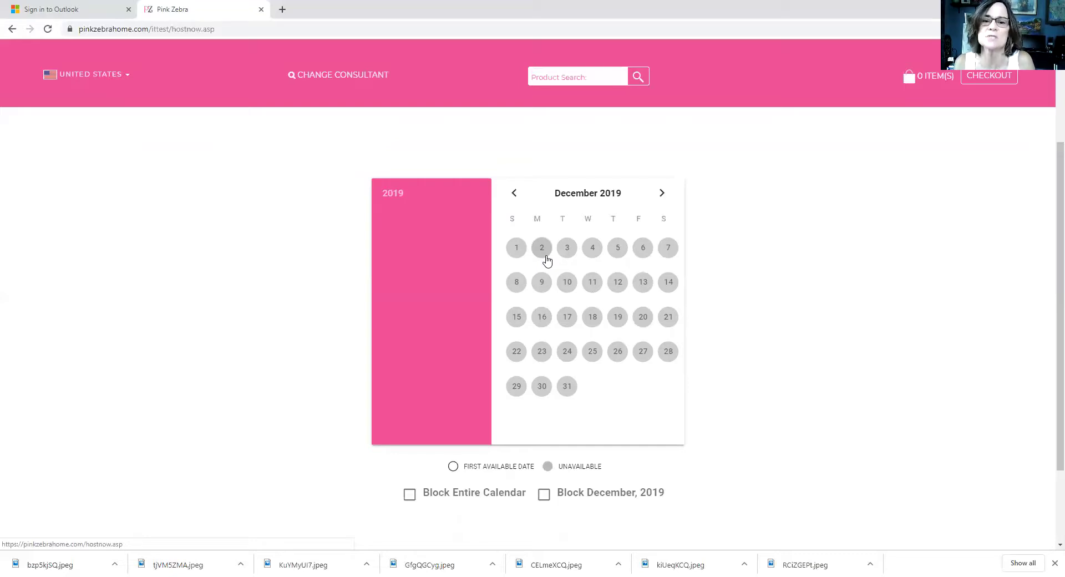
# Step: Step the calendar back through September to October 2019, then bring up the account menu
pyautogui.doubleClick(514, 195)
pyautogui.click(514, 194)
pyautogui.click(663, 194)
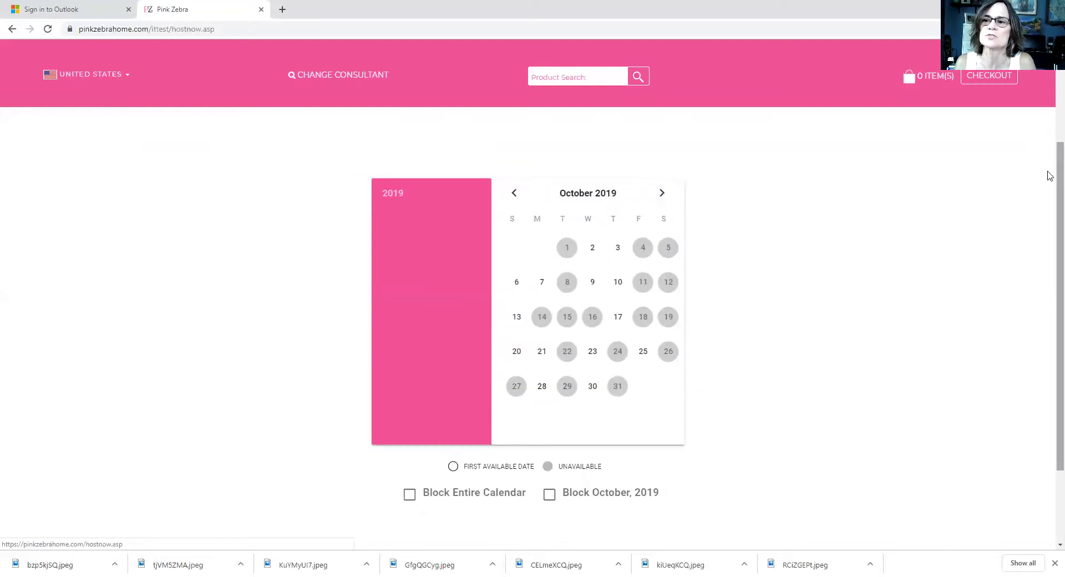
pyautogui.scroll(-2, 1048, 174)
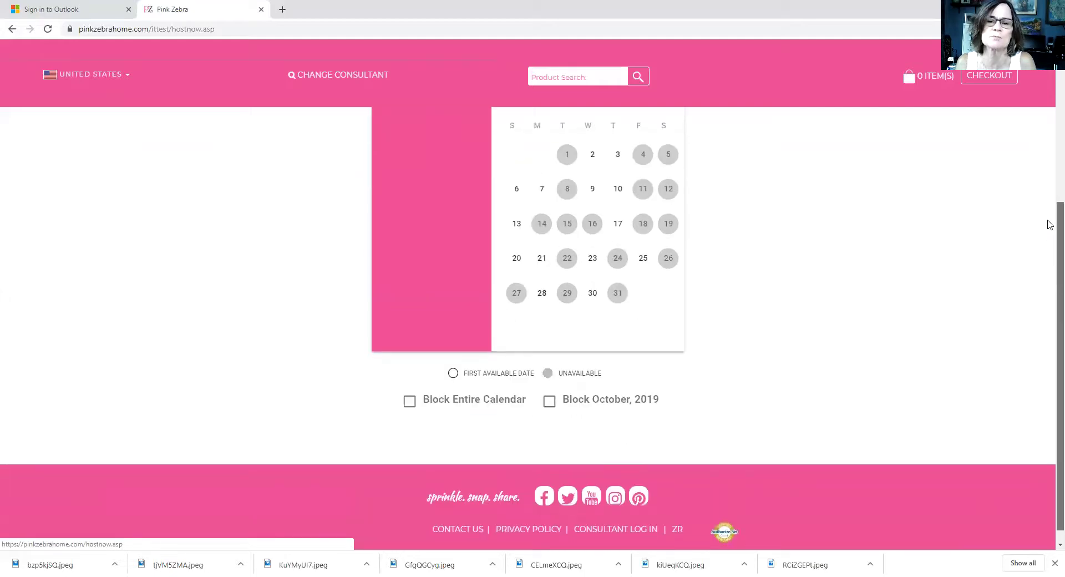
pyautogui.scroll(4, 1048, 224)
pyautogui.scroll(1, 1049, 114)
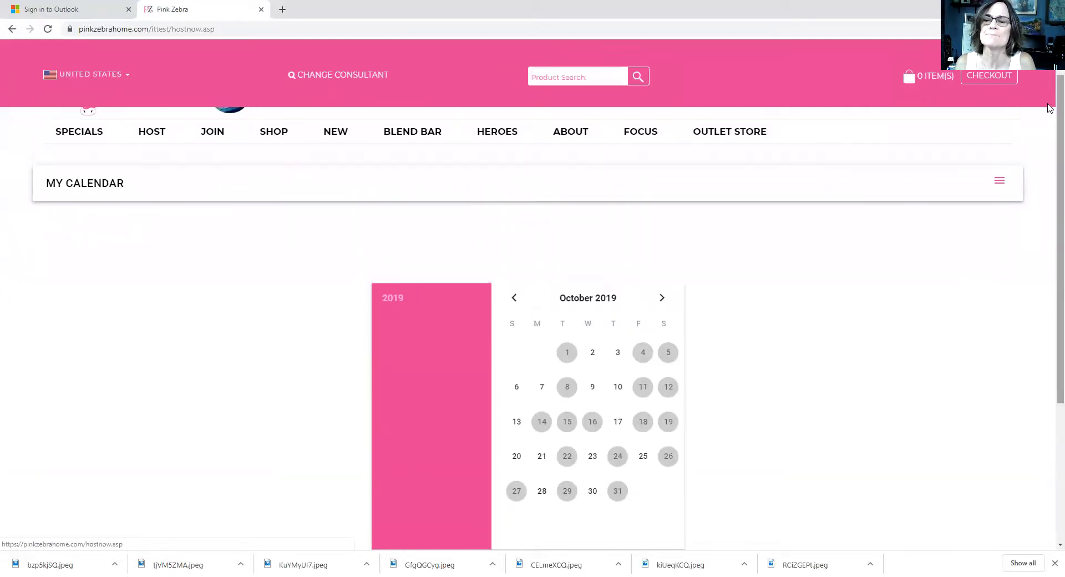
pyautogui.click(999, 180)
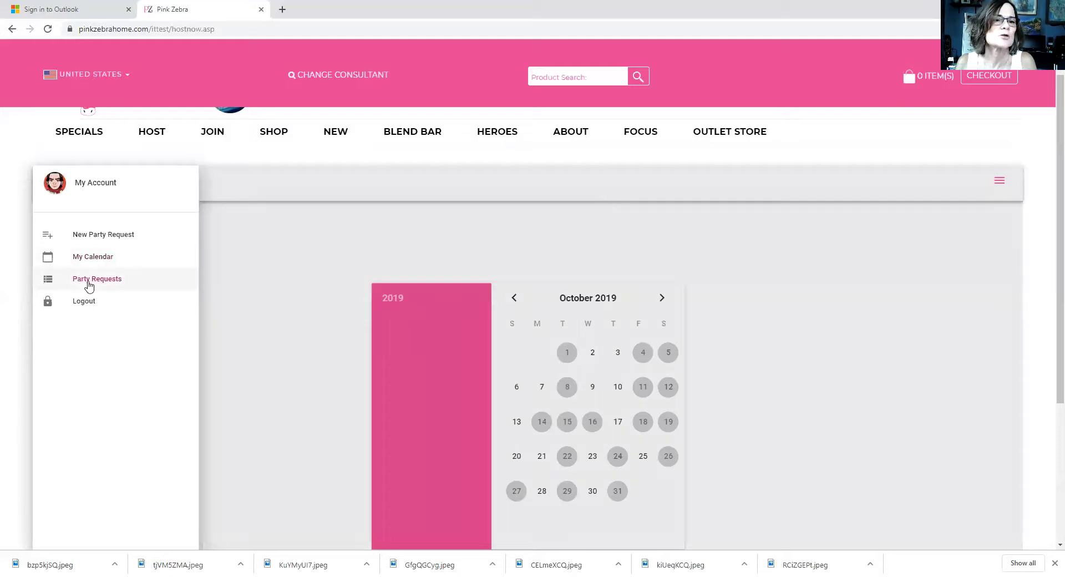
# Step: Leave the New Party Request form and go to the Party Requests page
pyautogui.click(90, 235)
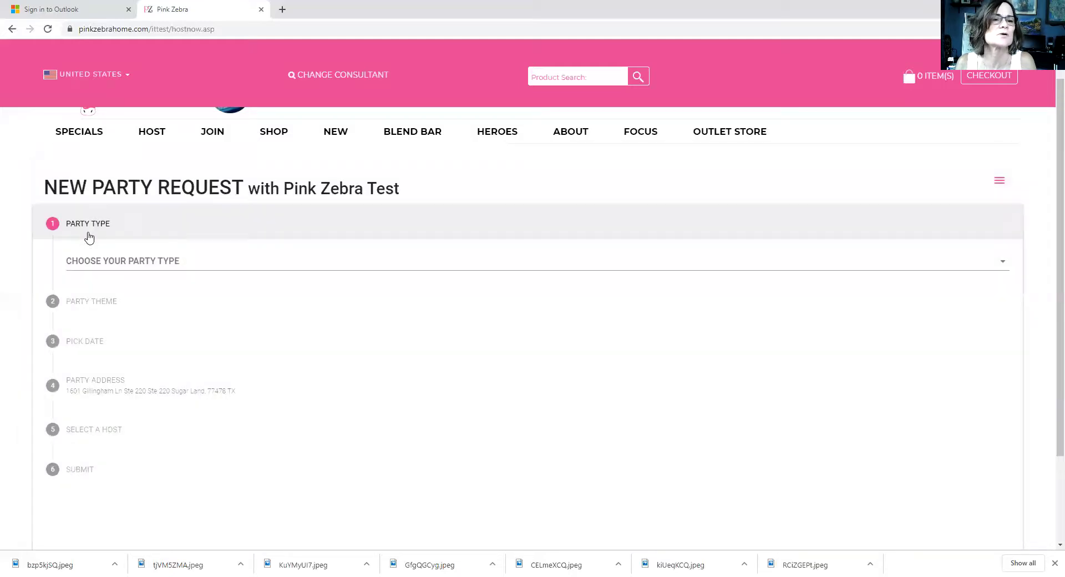
pyautogui.click(558, 180)
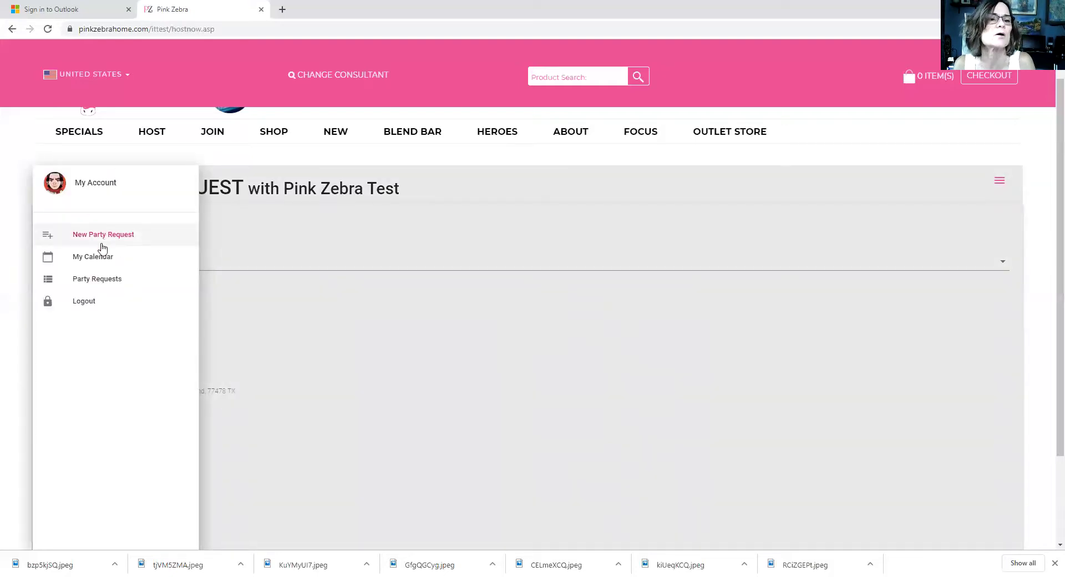
pyautogui.click(100, 278)
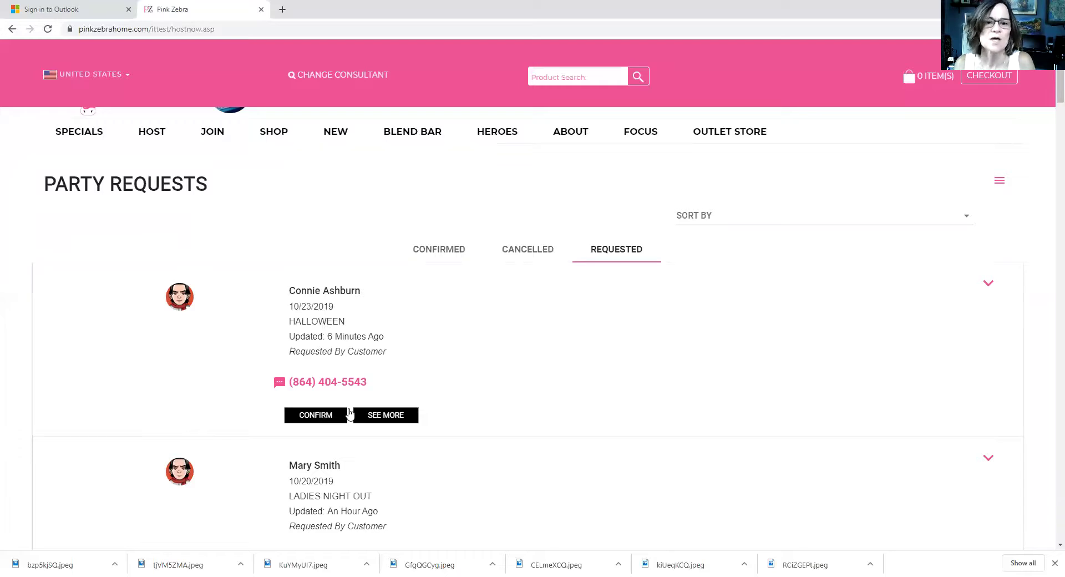
# Step: Expand the 10/23/2019 Halloween request to review its calendar, Reschedule section and map
pyautogui.click(388, 415)
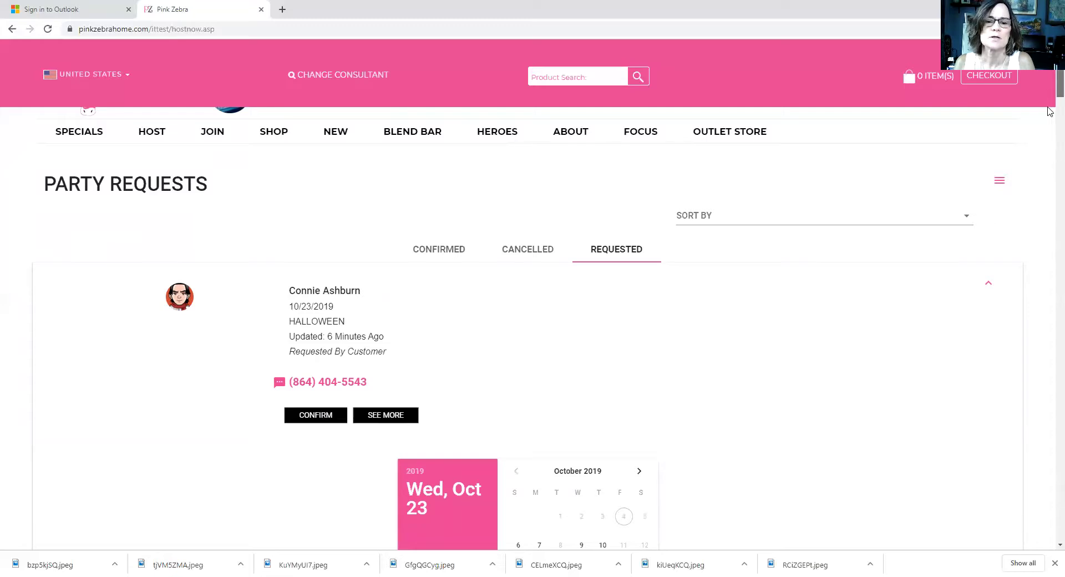
pyautogui.scroll(-8, 1050, 131)
pyautogui.scroll(5, 1050, 131)
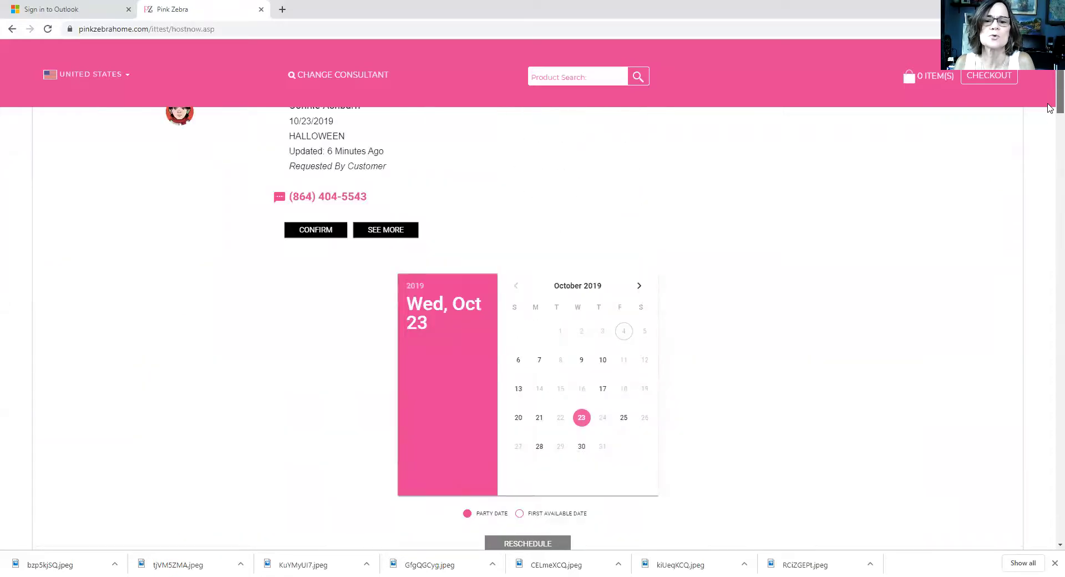
pyautogui.scroll(-8, 1050, 111)
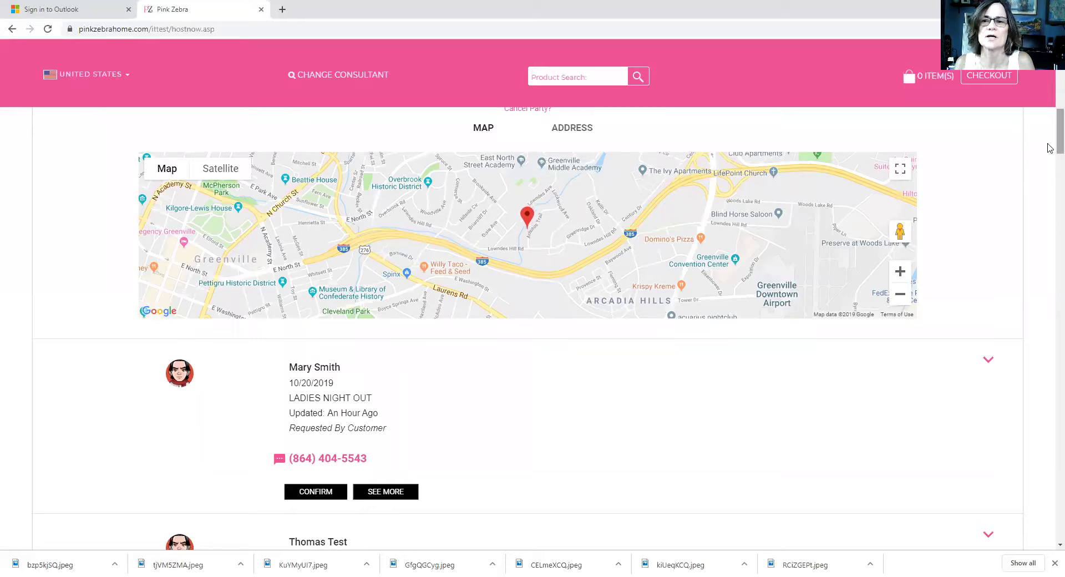
pyautogui.scroll(3, 1049, 100)
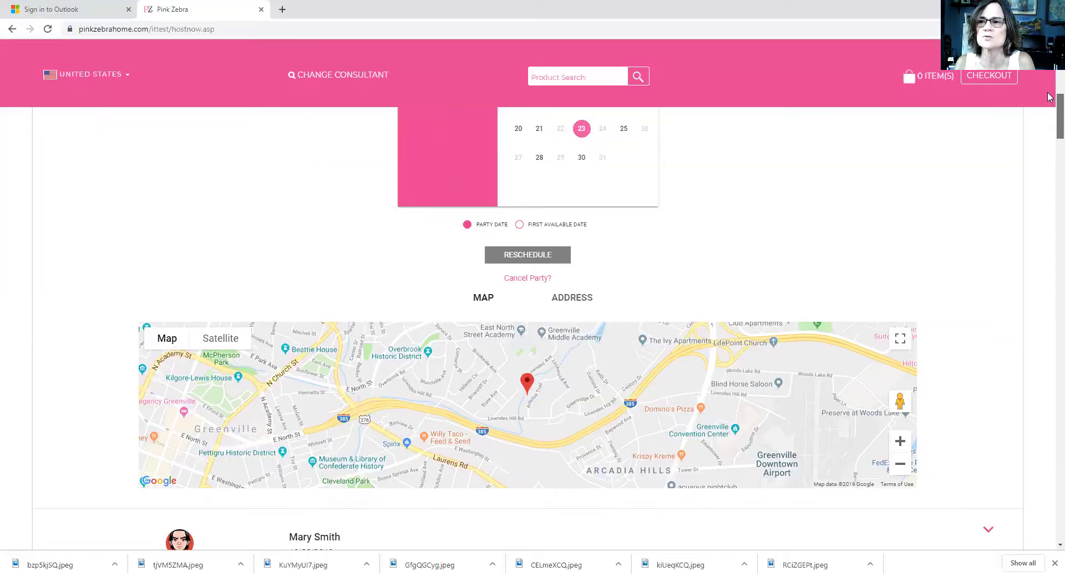
pyautogui.scroll(8, 1049, 97)
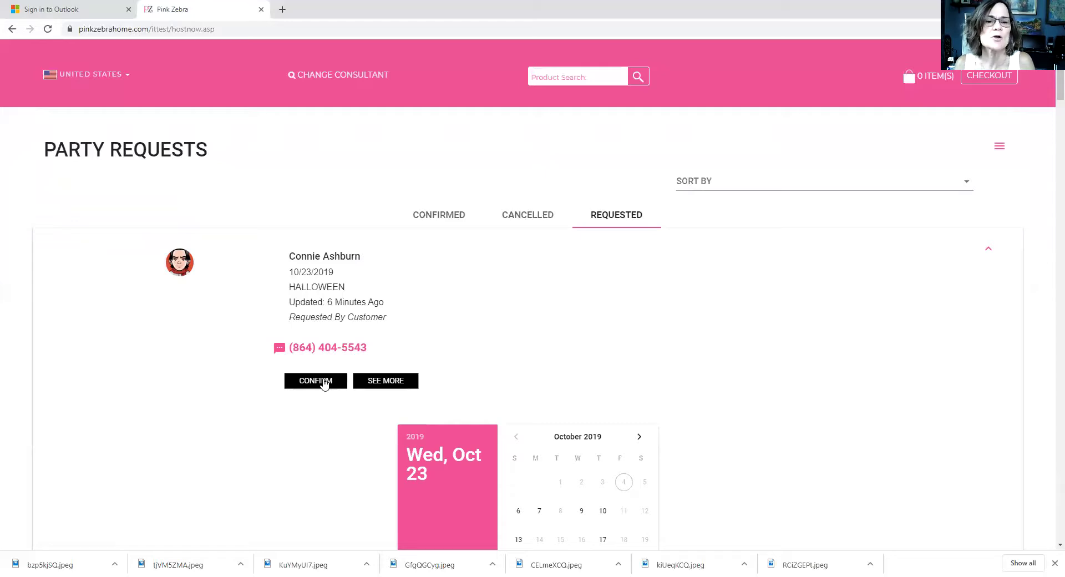
# Step: Confirm the 10/23/2019 Halloween party request and close the Party Time! message
pyautogui.click(325, 382)
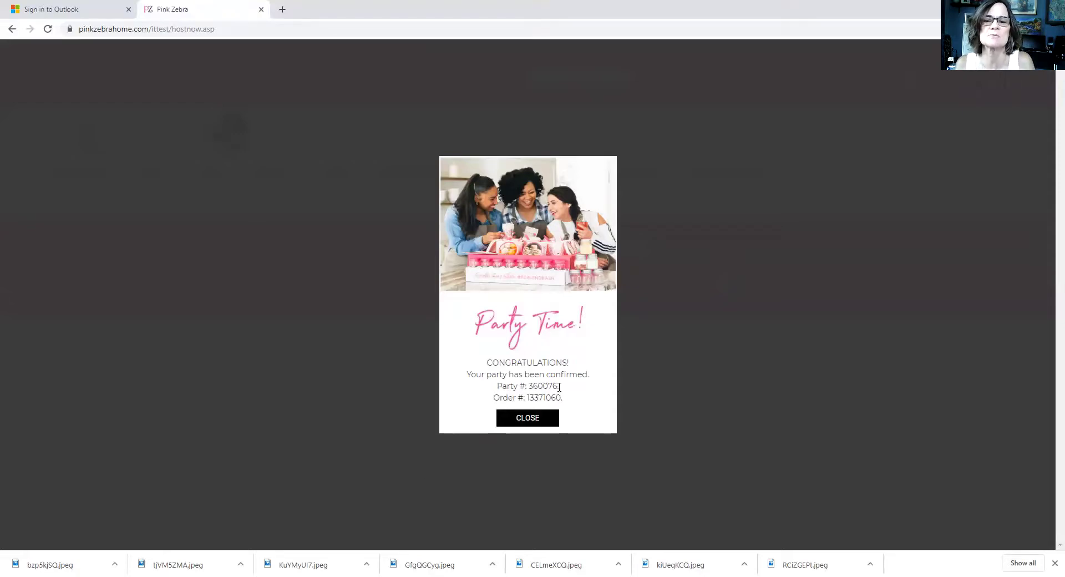
pyautogui.click(522, 422)
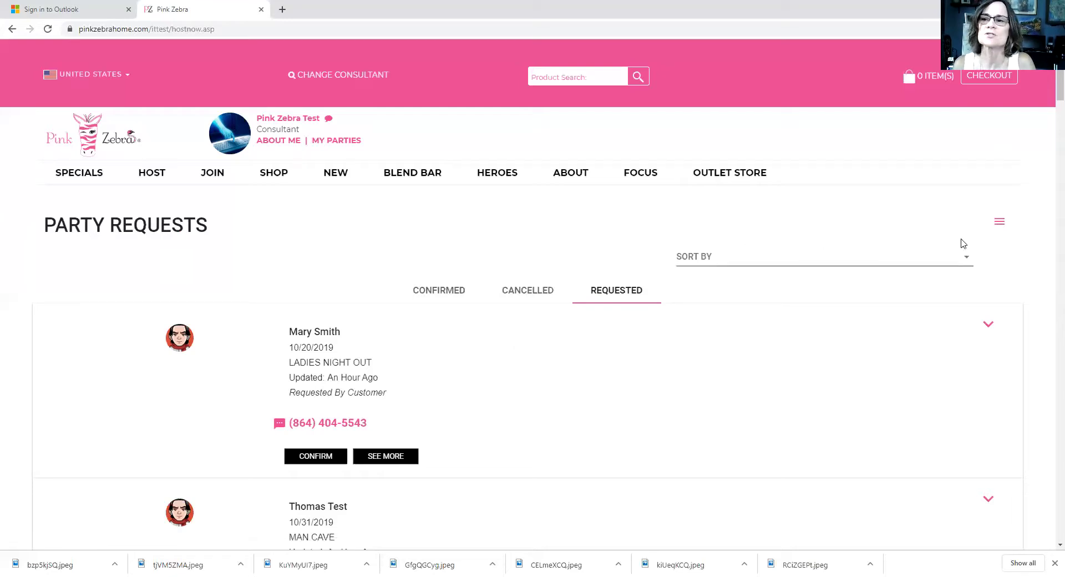
# Step: Open the account menu with New Party Request, My Calendar and Logout
pyautogui.click(999, 224)
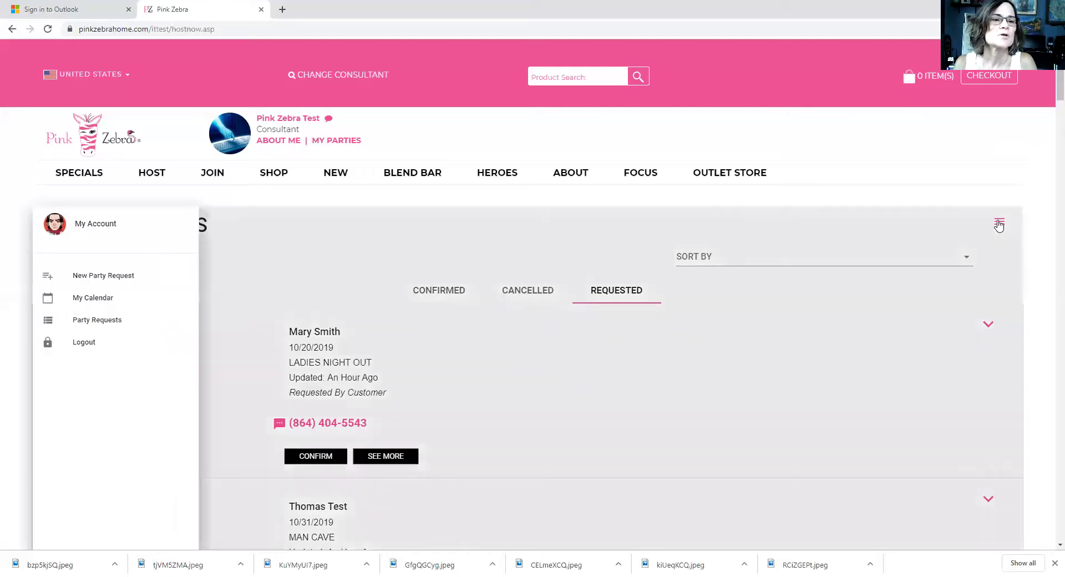